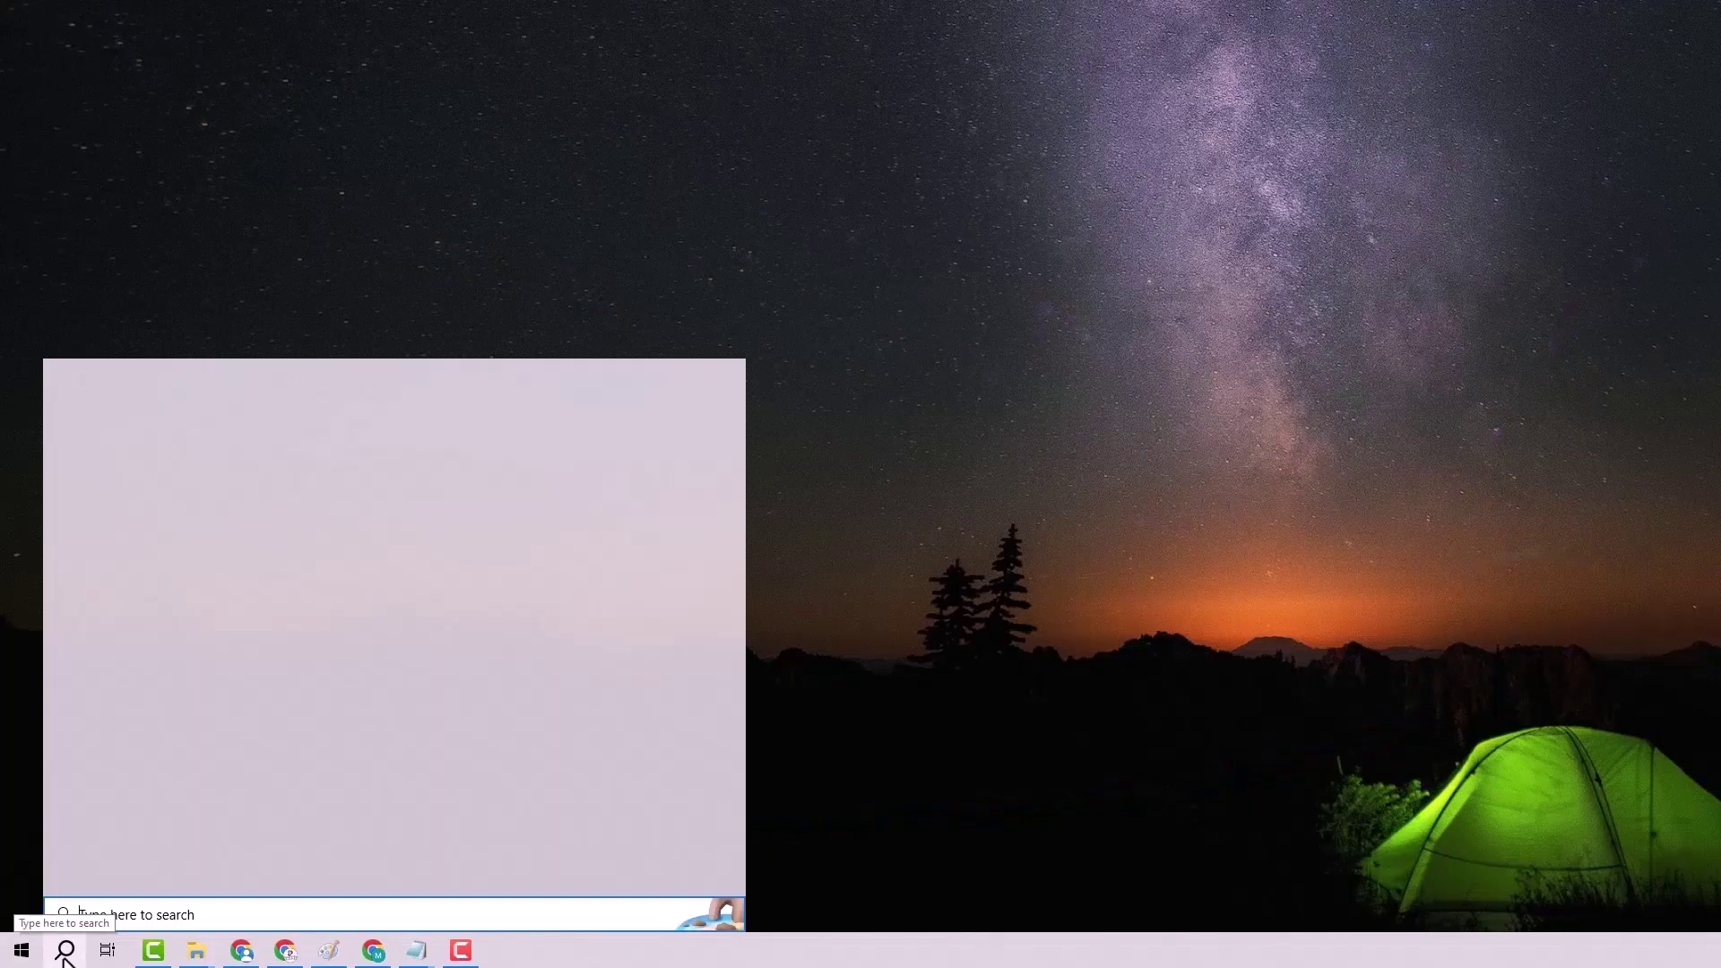
type("wsreset")
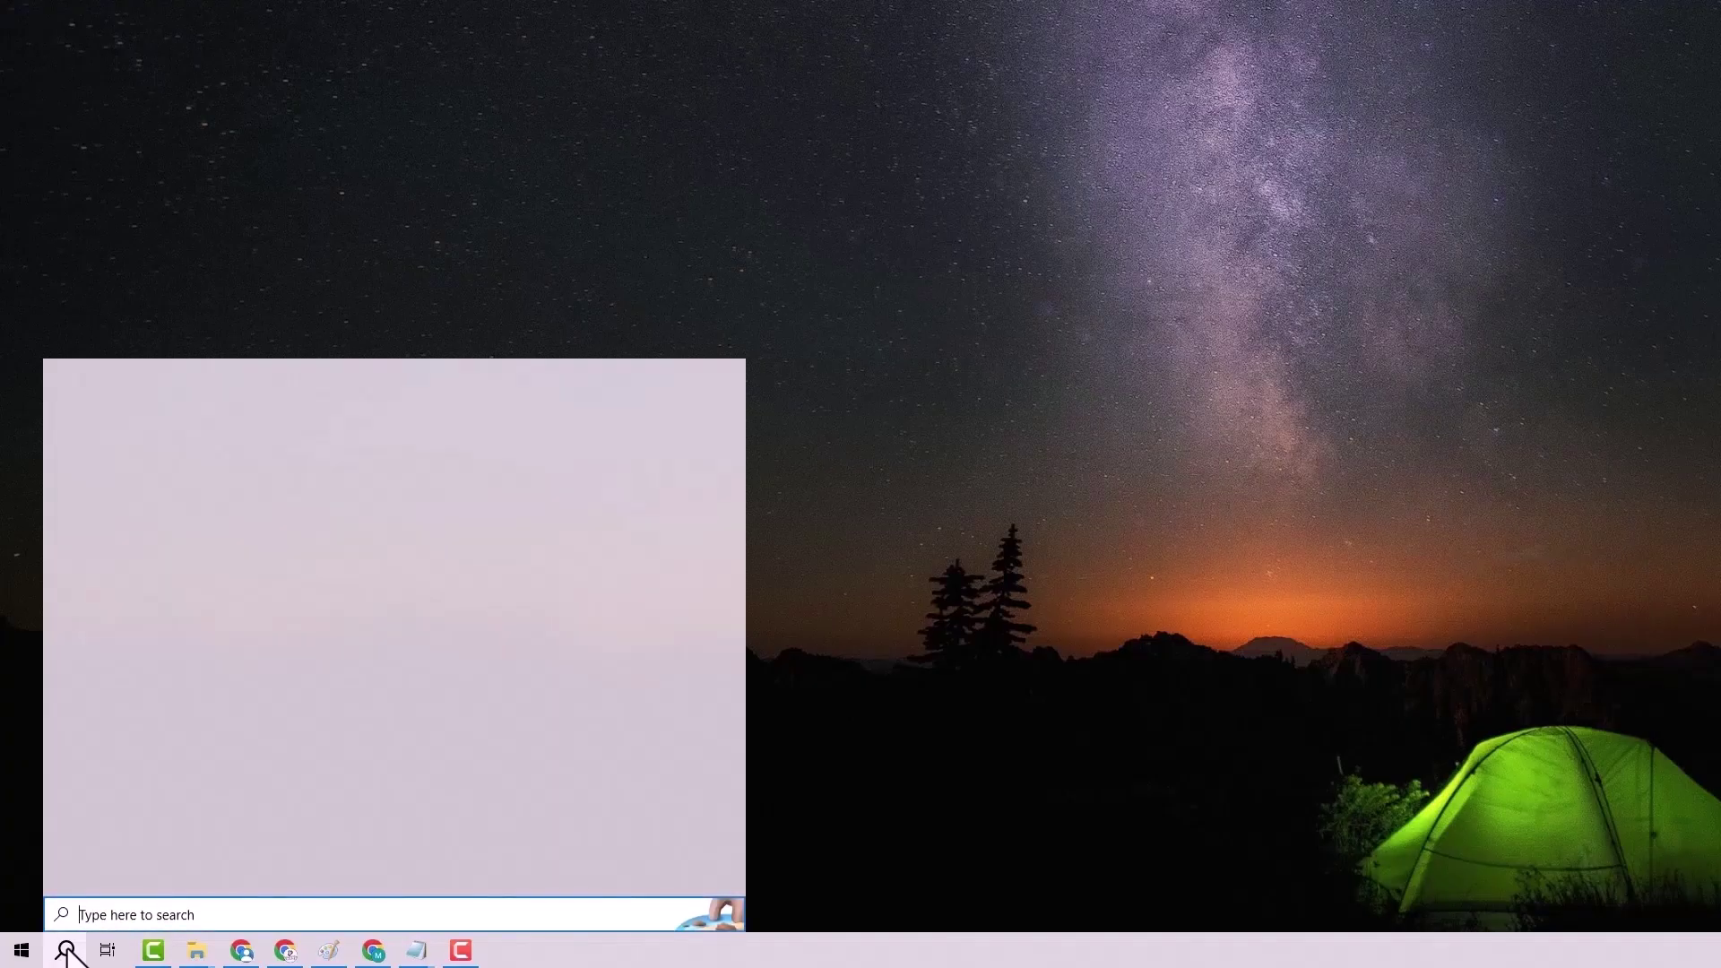
type("cmd")
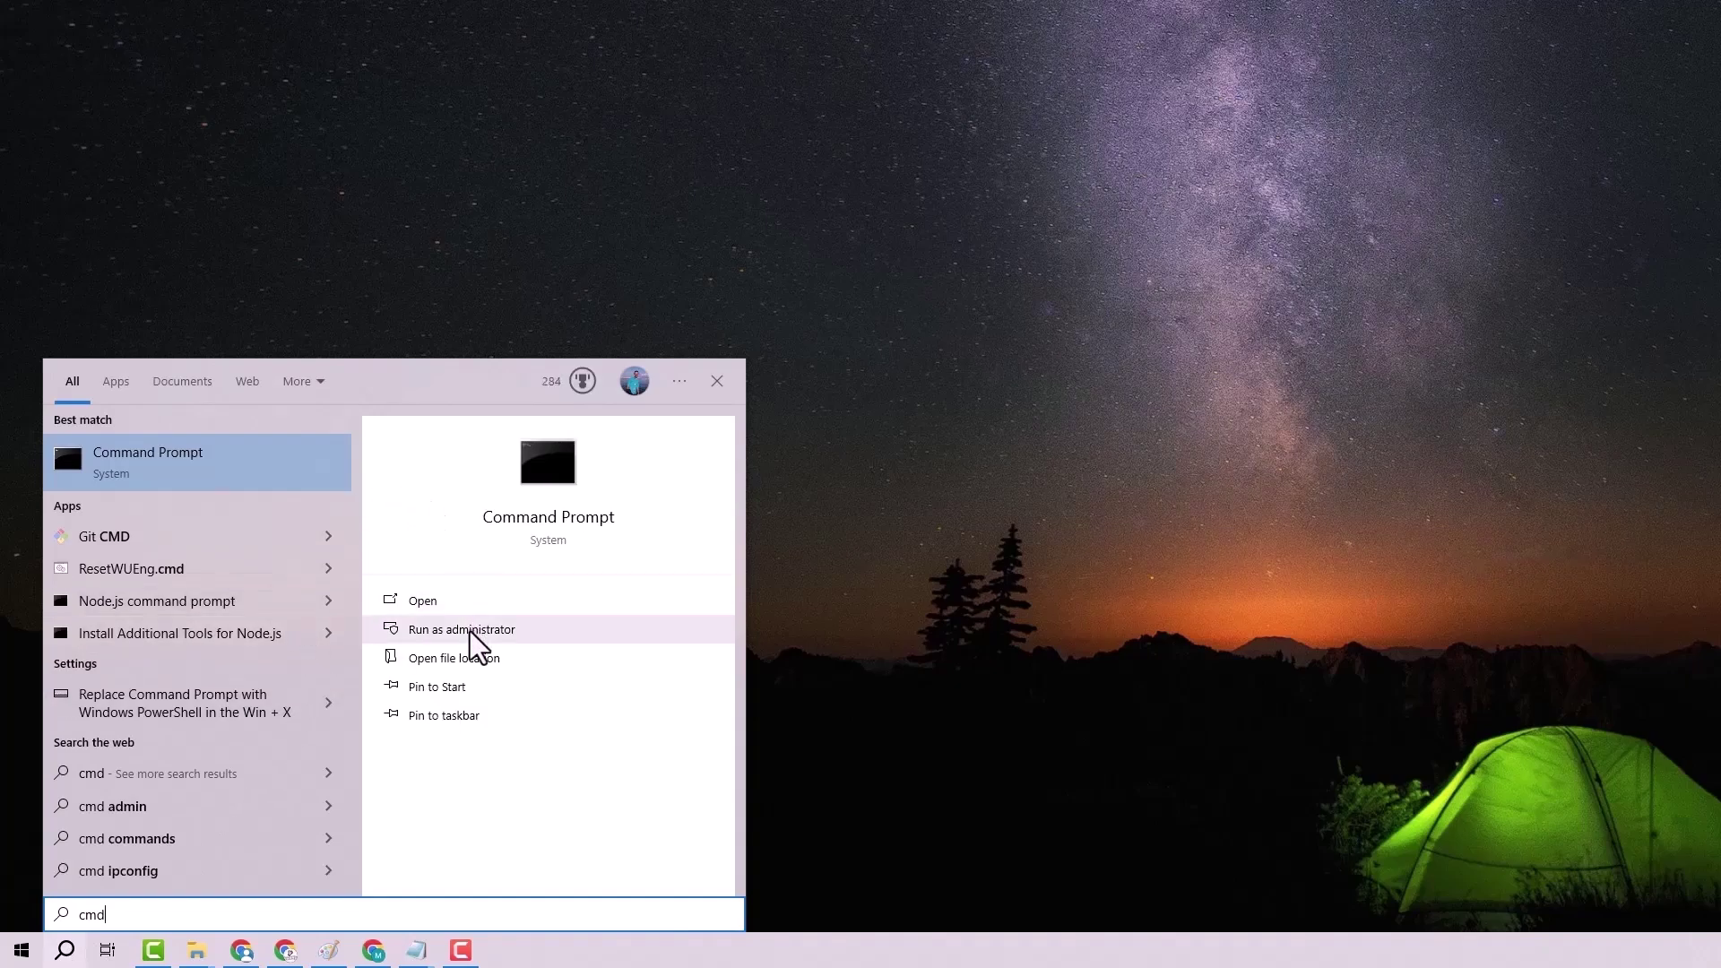
In an administrator Command Prompt, run 'ipconfig /flushdns' copied from the notes
left_click(471, 632)
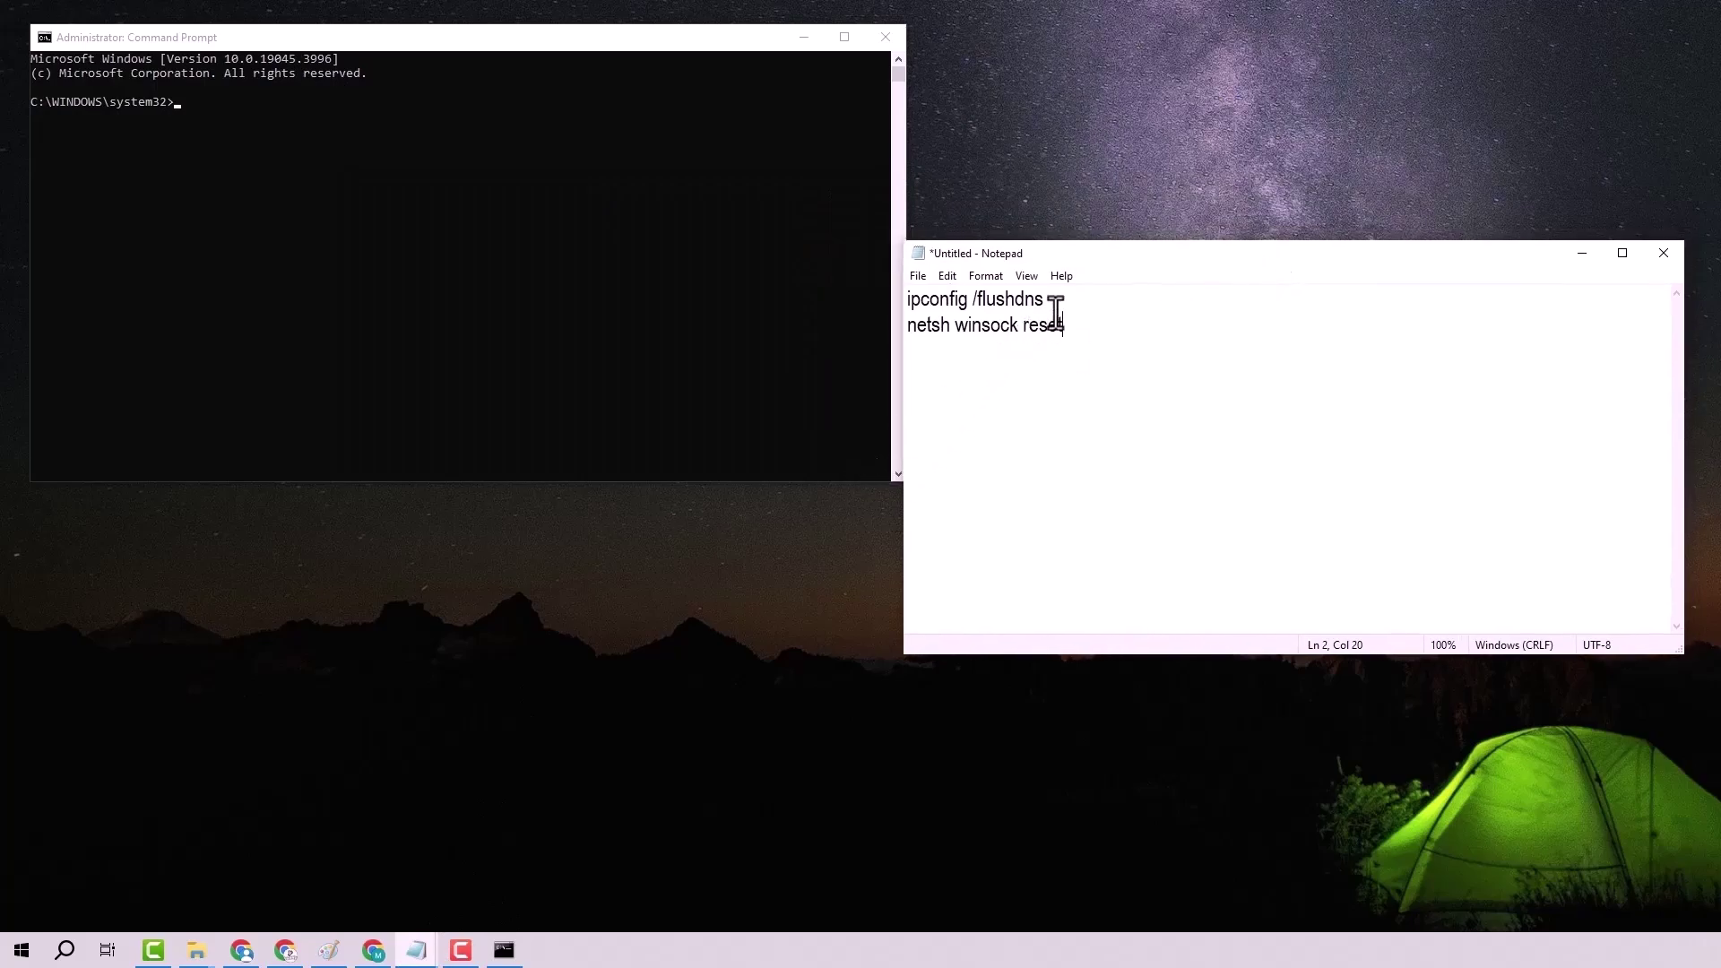
left_click_drag(1046, 300, 909, 299)
left_click(450, 171)
right_click(442, 174)
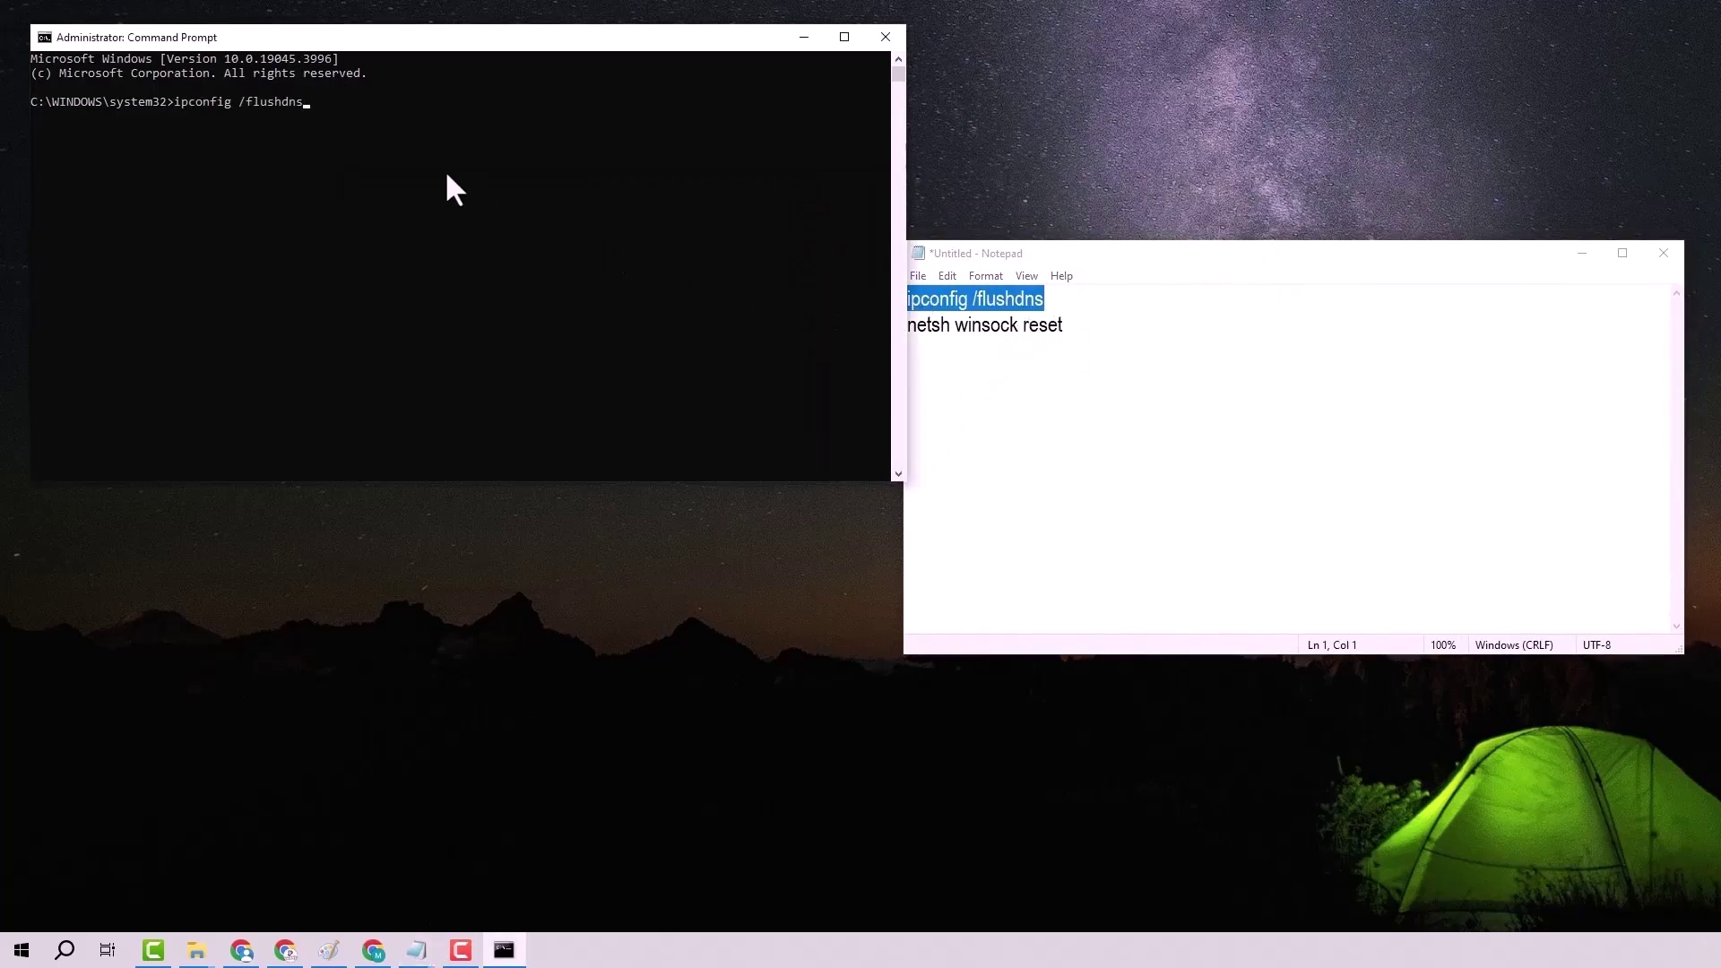
key("Return")
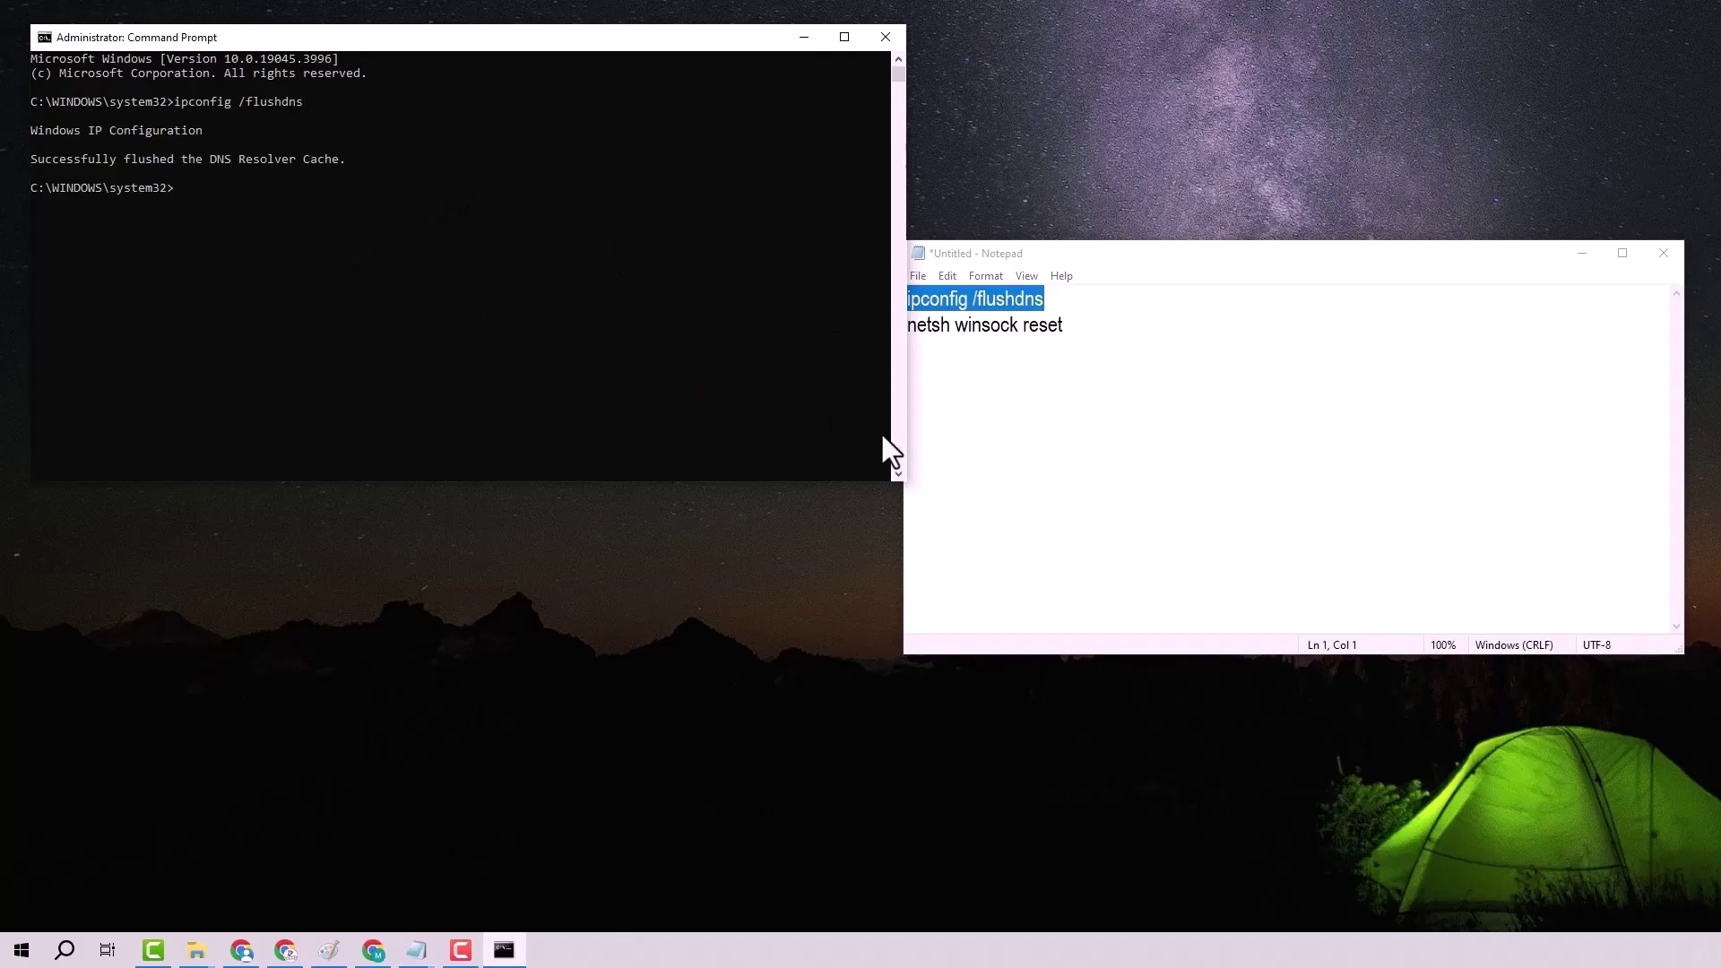
Run 'netsh winsock reset' from the notes to reset the Winsock catalog
left_click_drag(1126, 335, 900, 338)
left_click(401, 300)
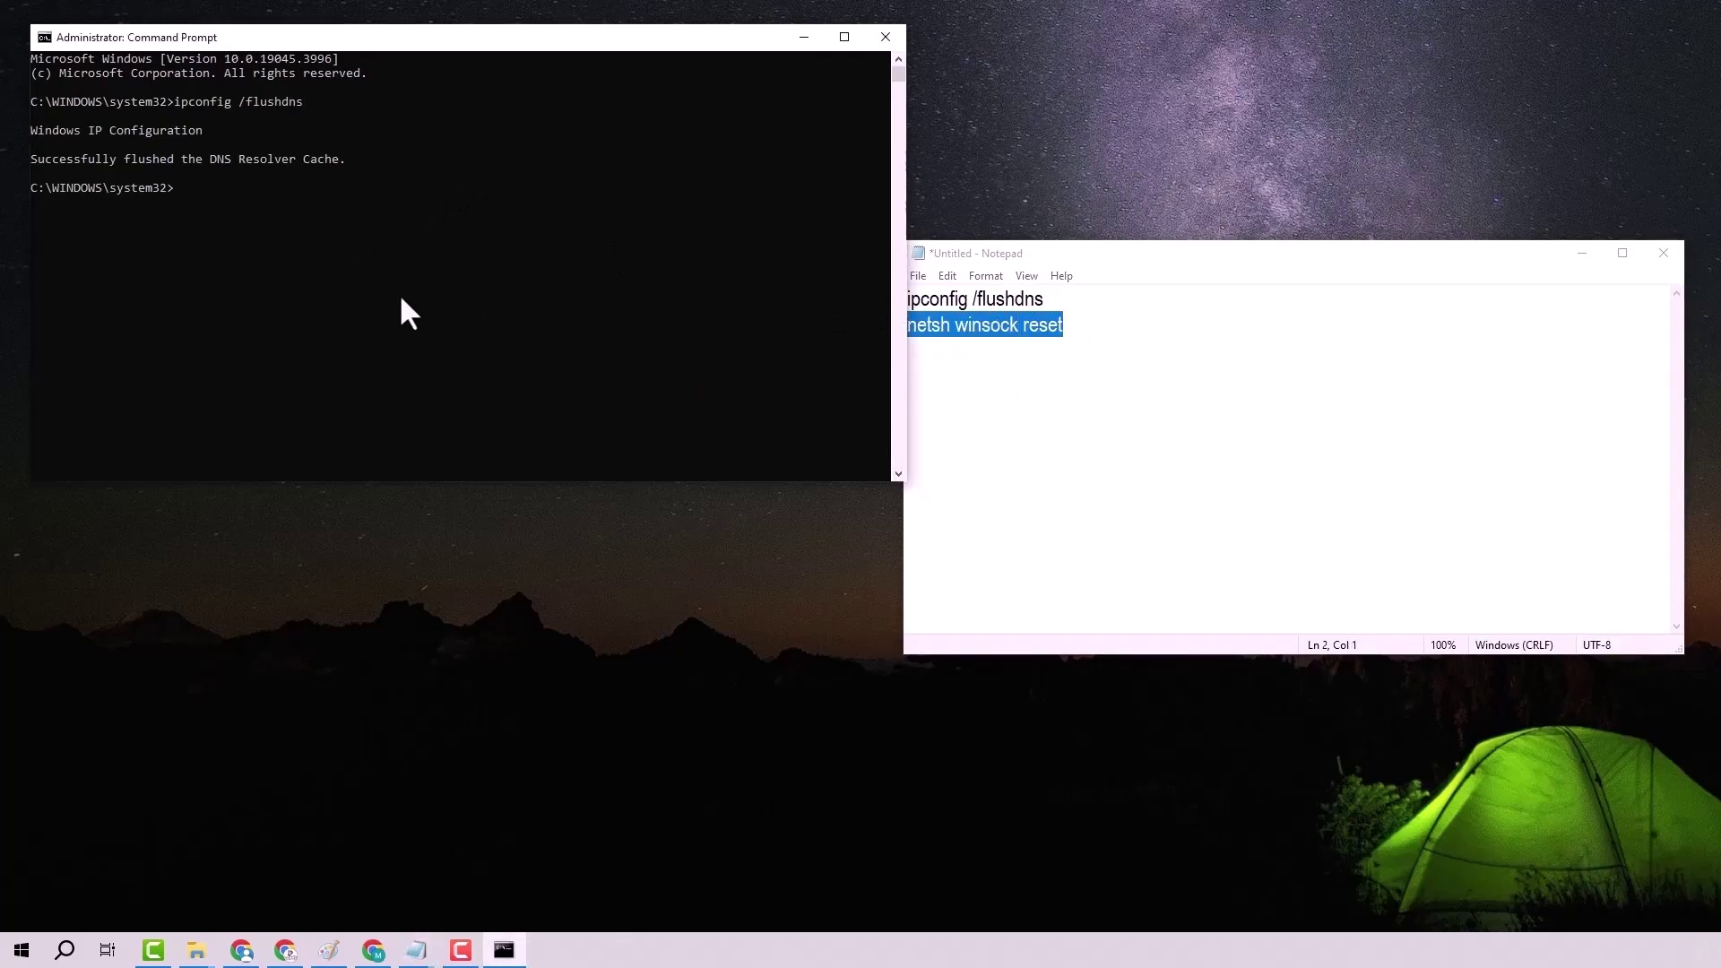
right_click(401, 300)
key("Return")
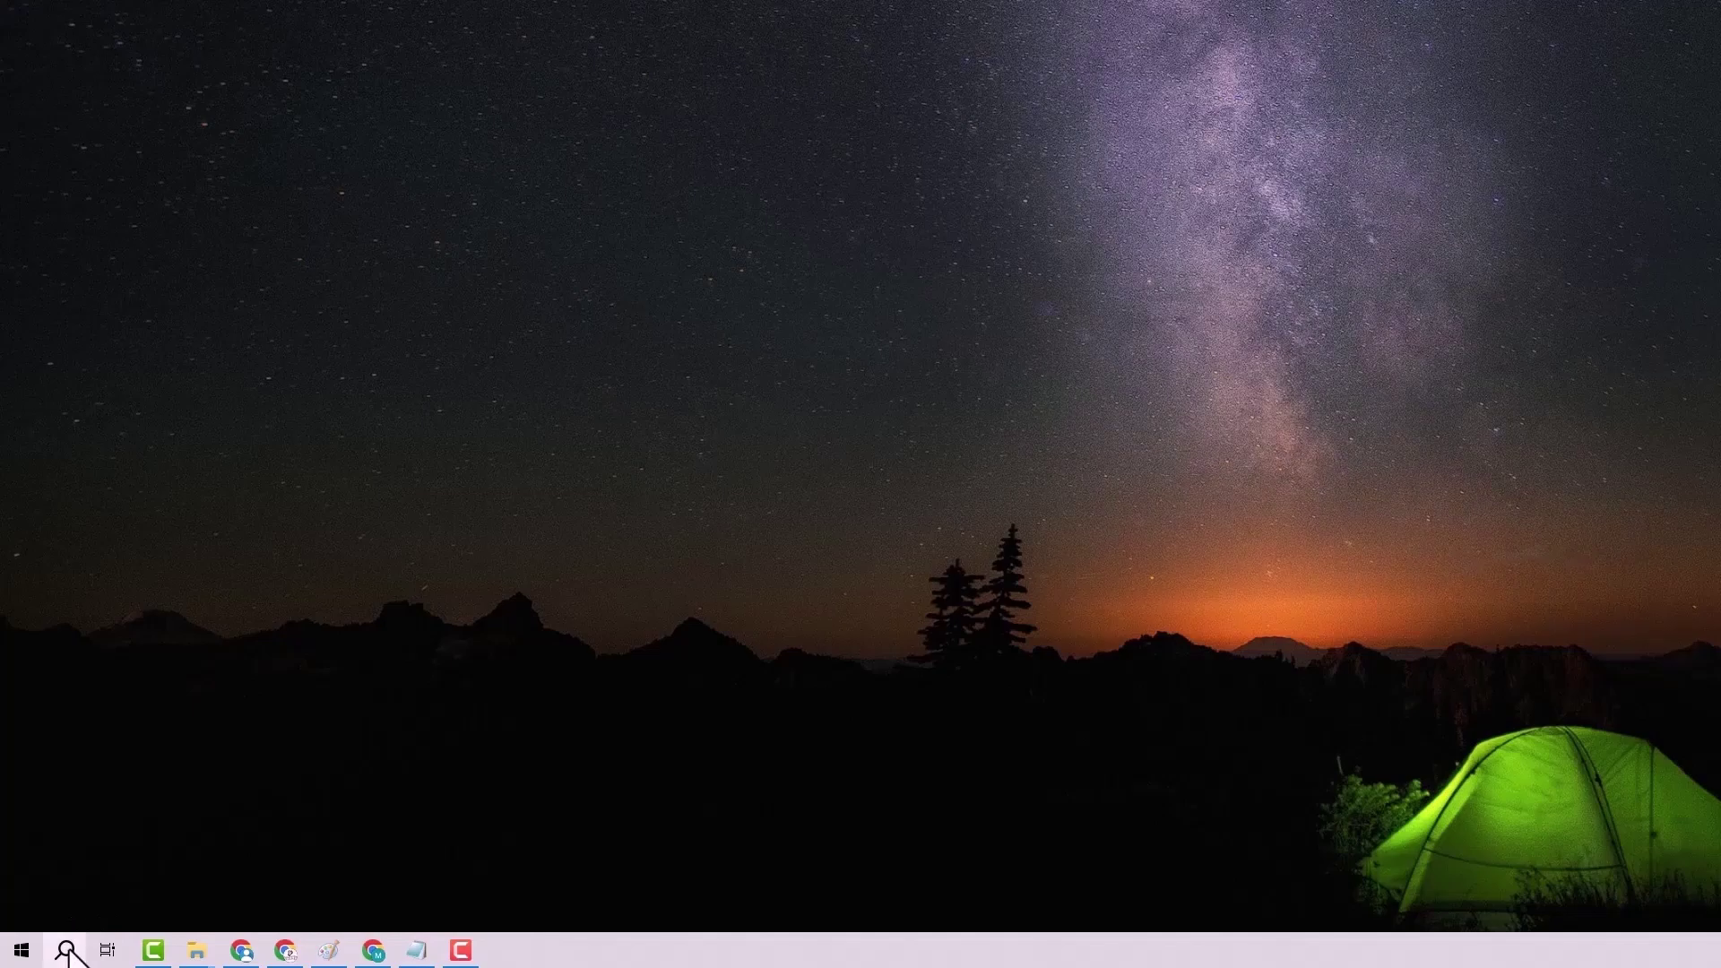
Start the Windows Store Apps troubleshooter from Troubleshoot settings' additional troubleshooters, then close Settings
left_click(65, 950)
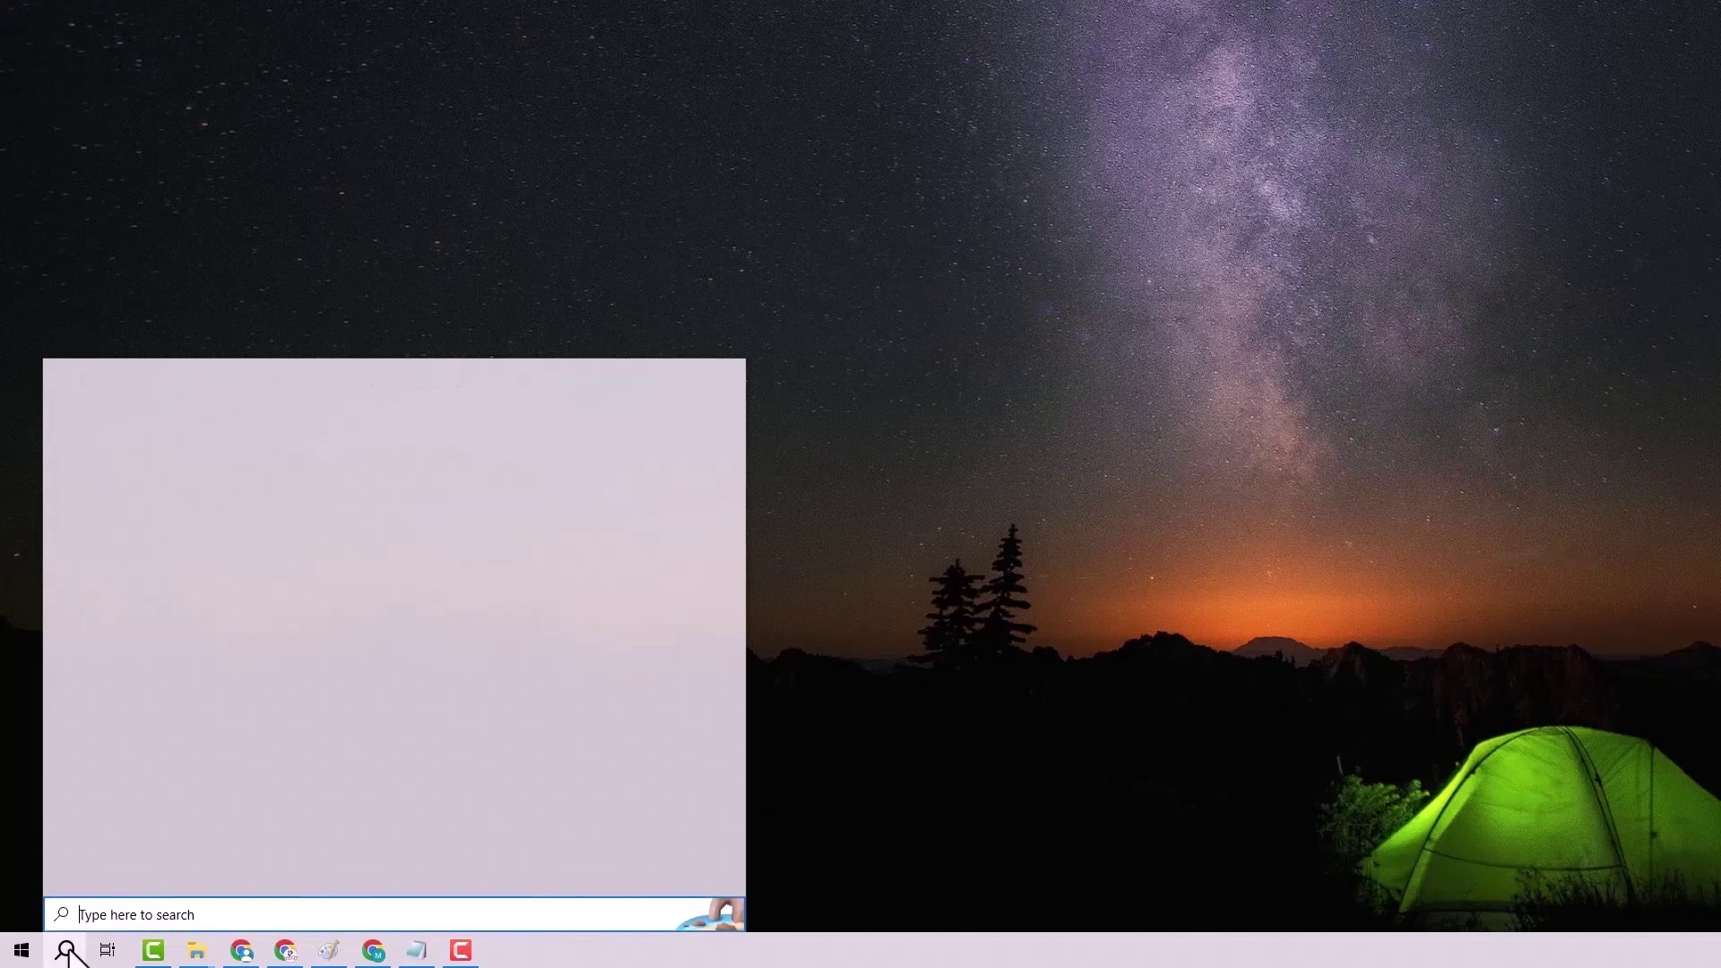
type("trou")
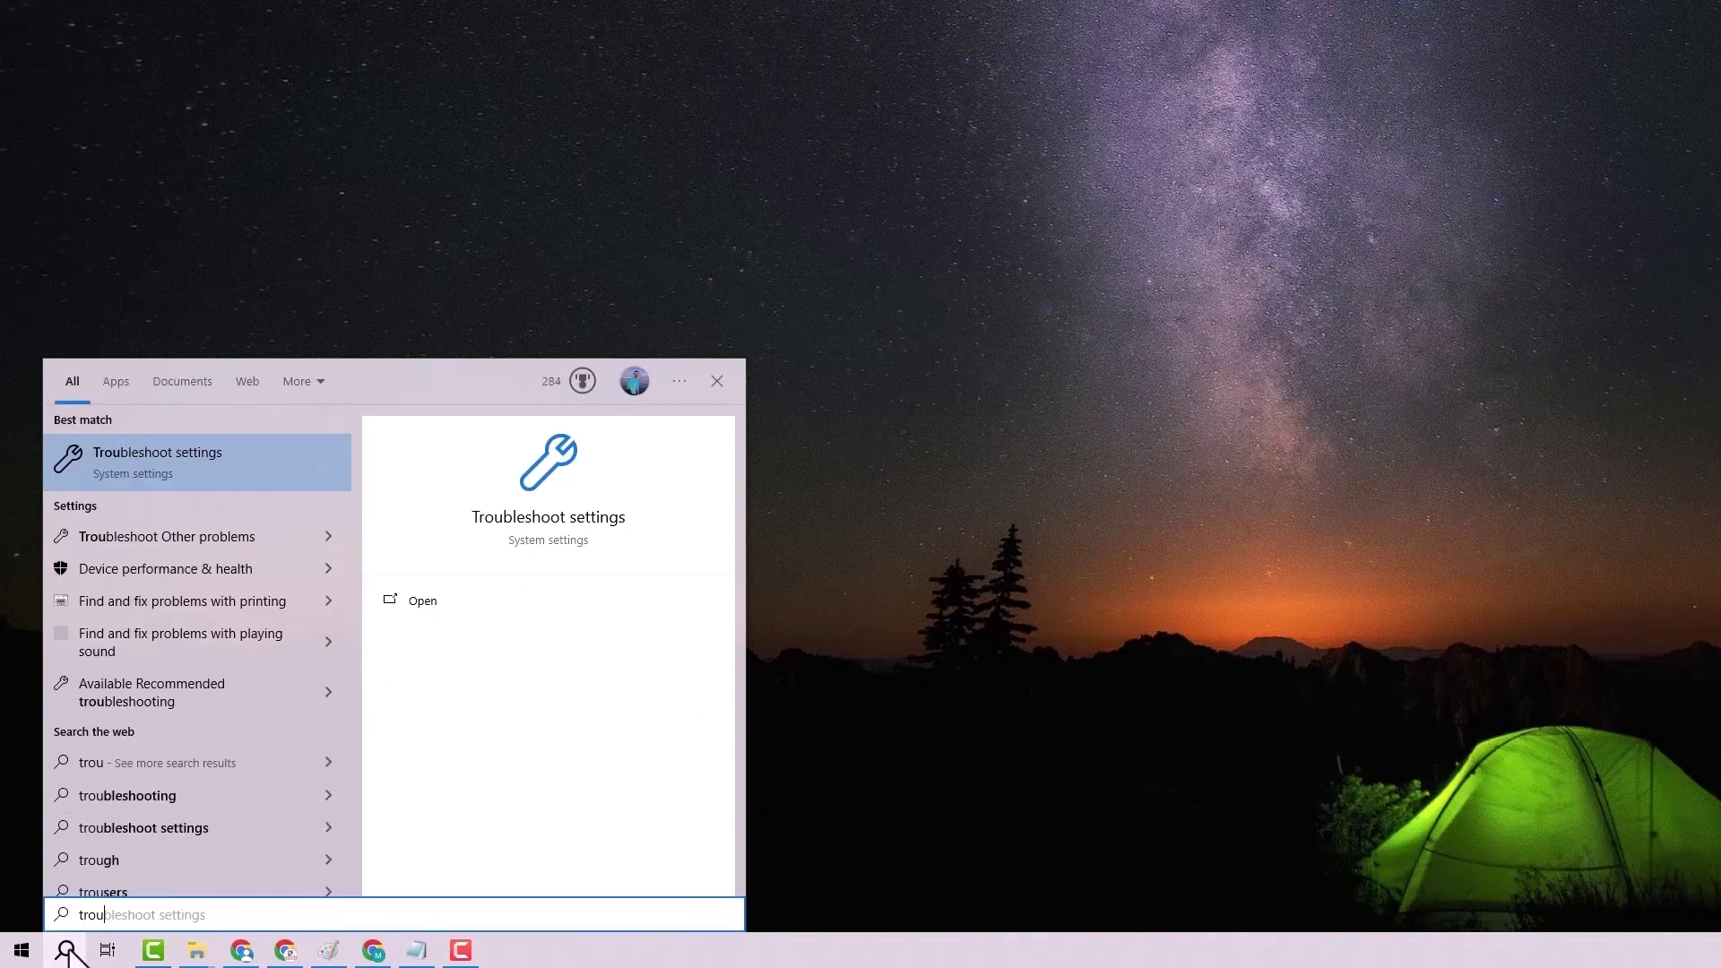
left_click(243, 465)
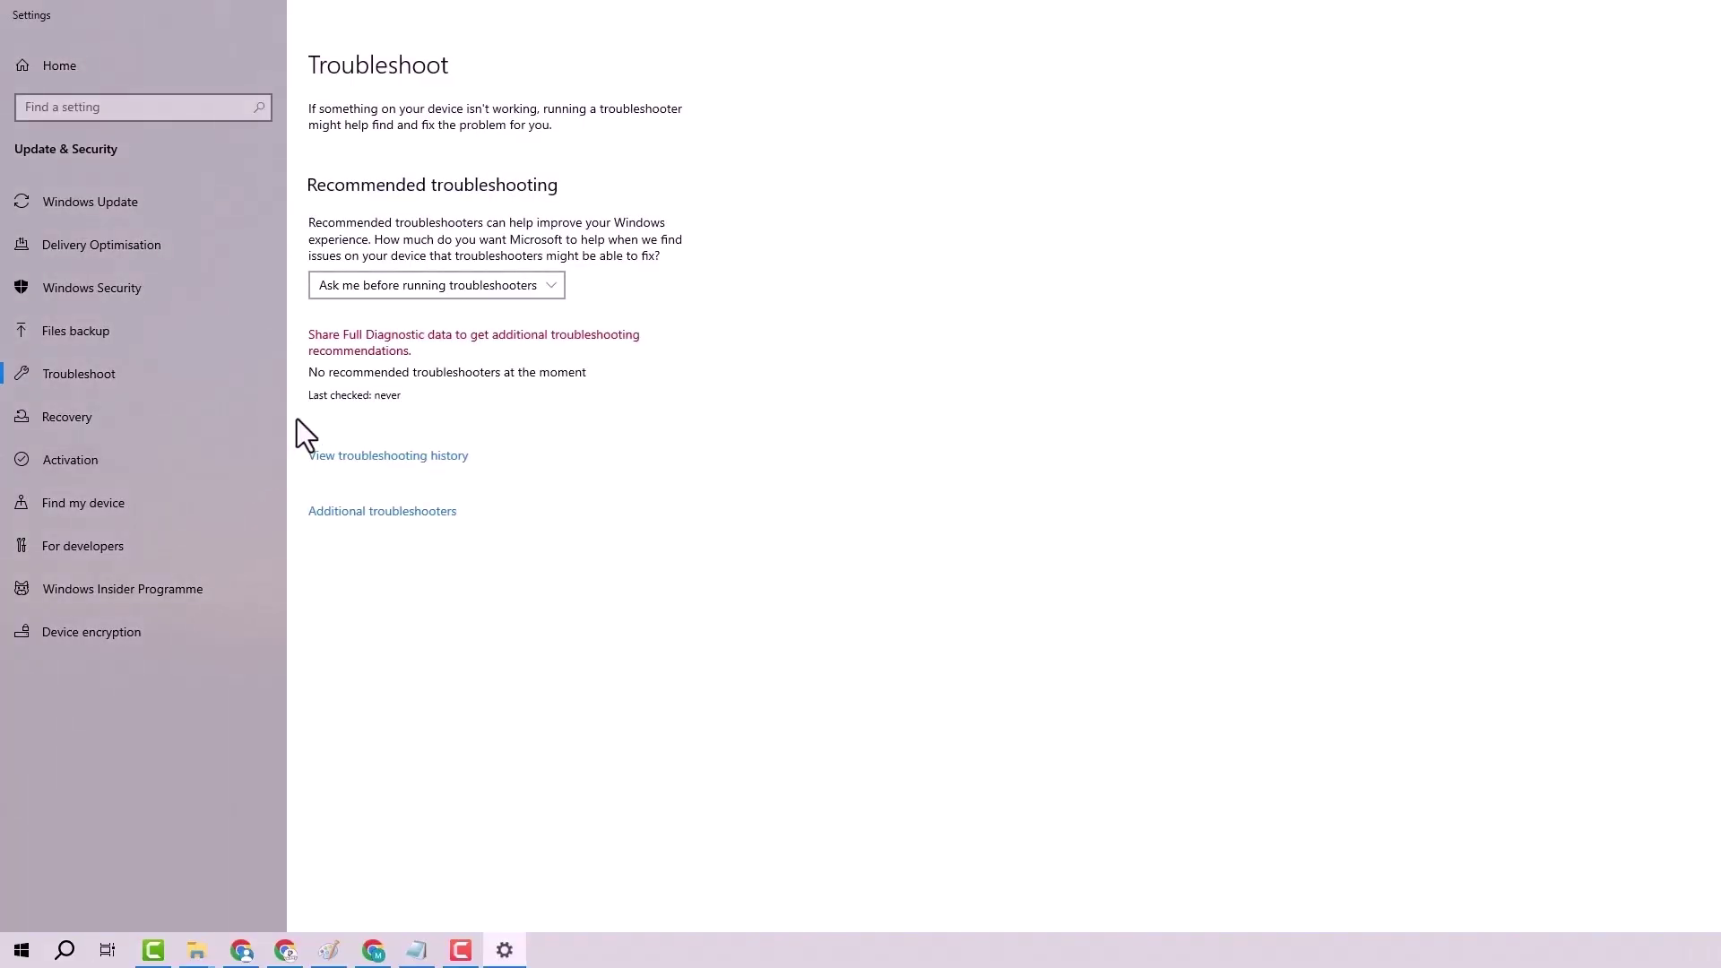
left_click(433, 518)
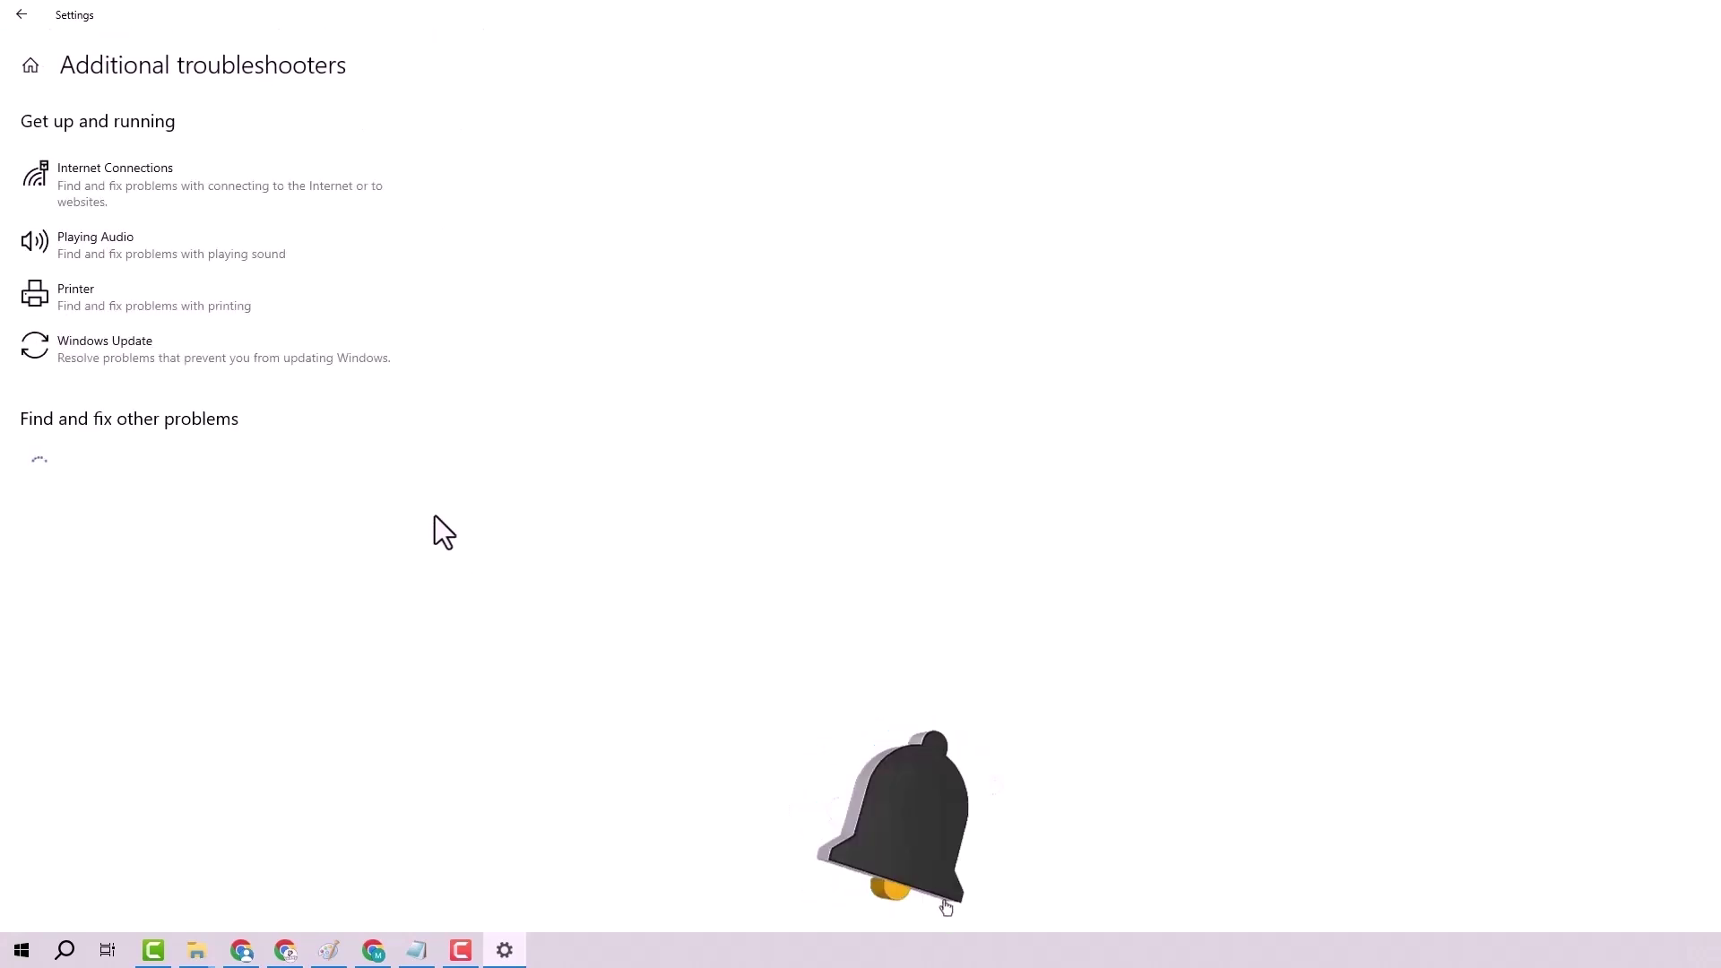
scroll(470, 493, "down", 3)
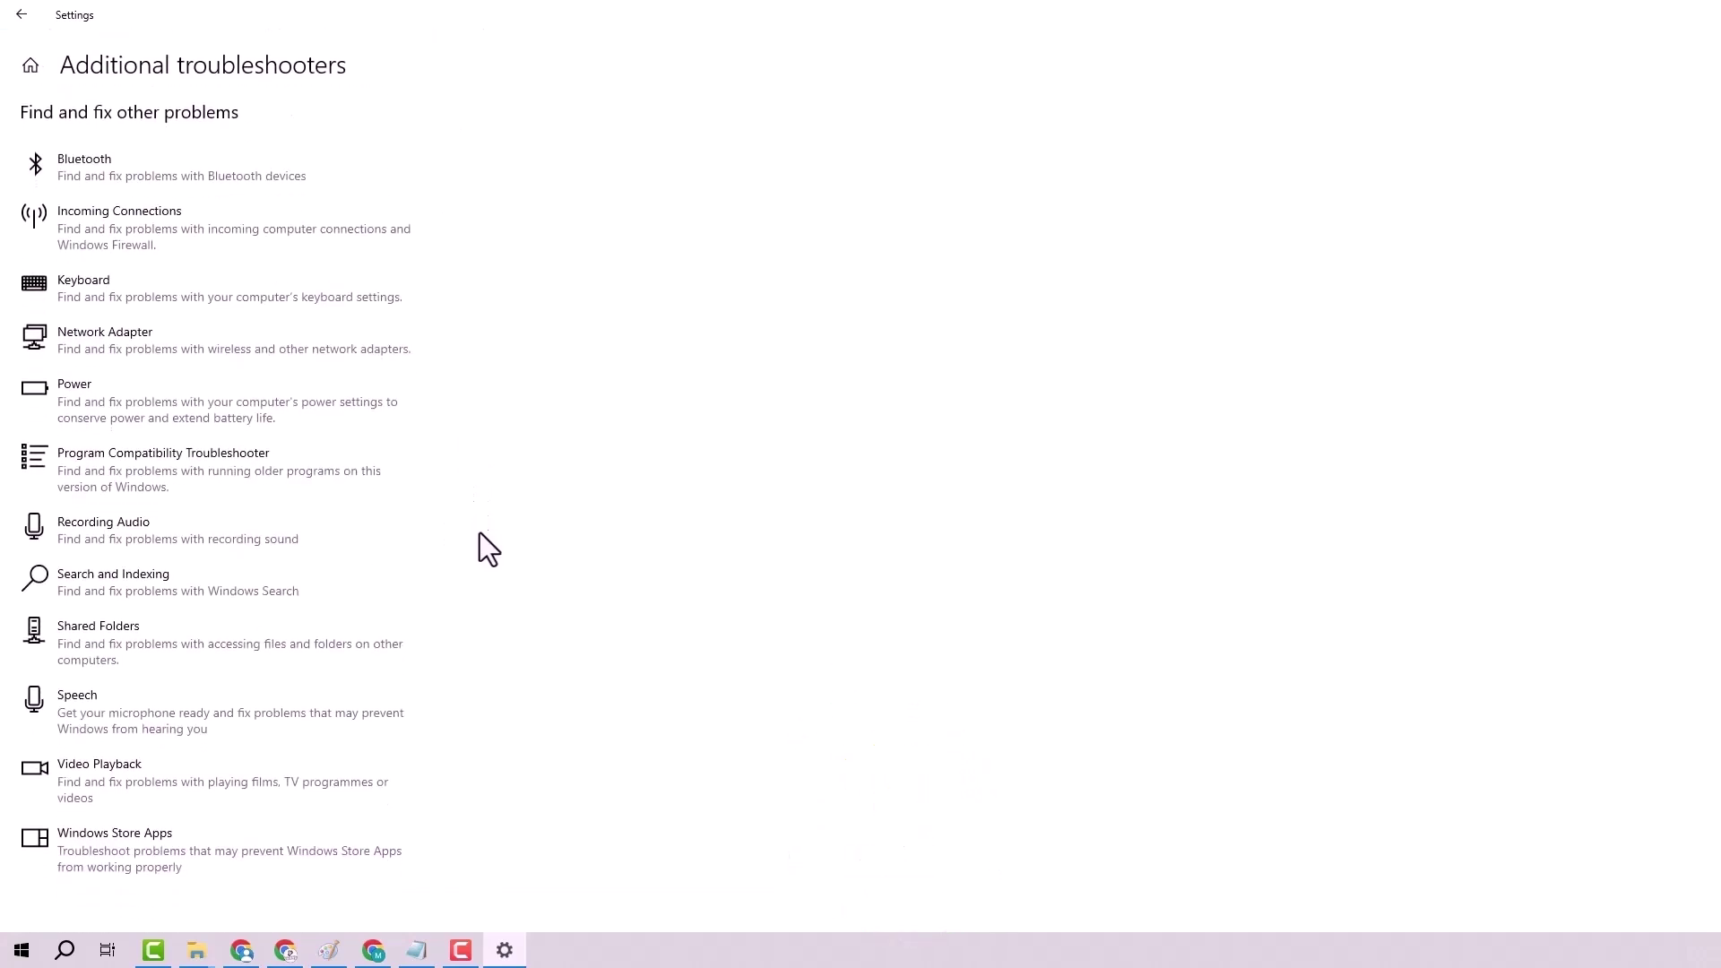
left_click(197, 838)
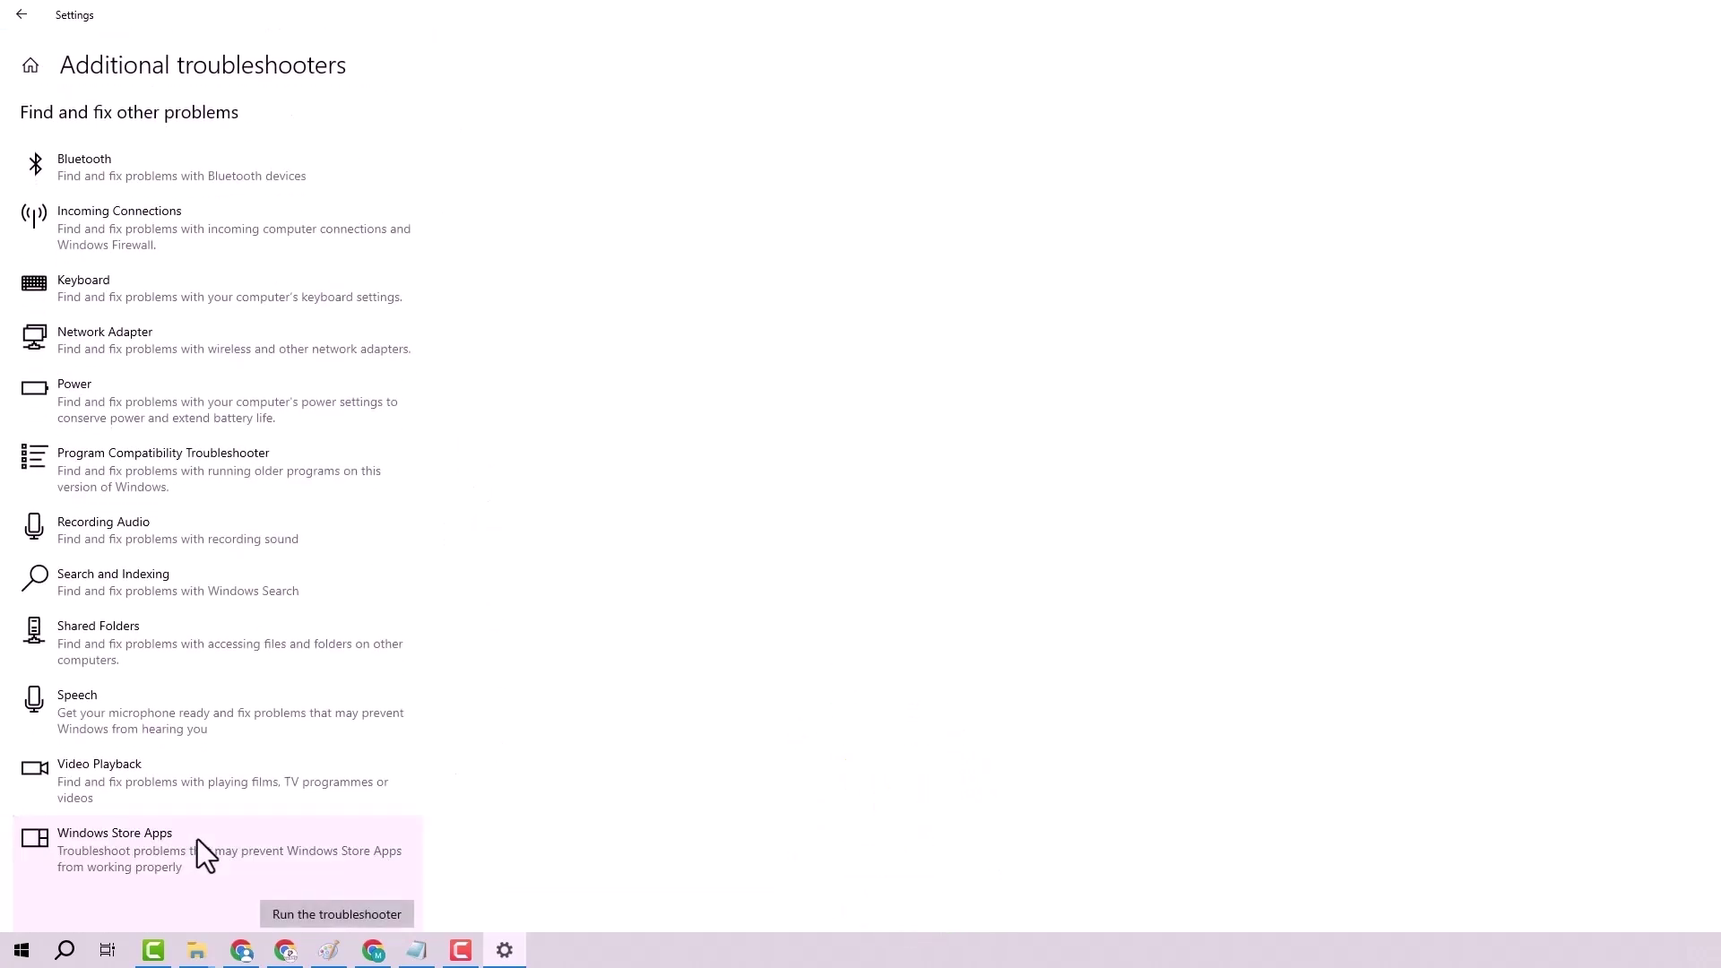
left_click(324, 916)
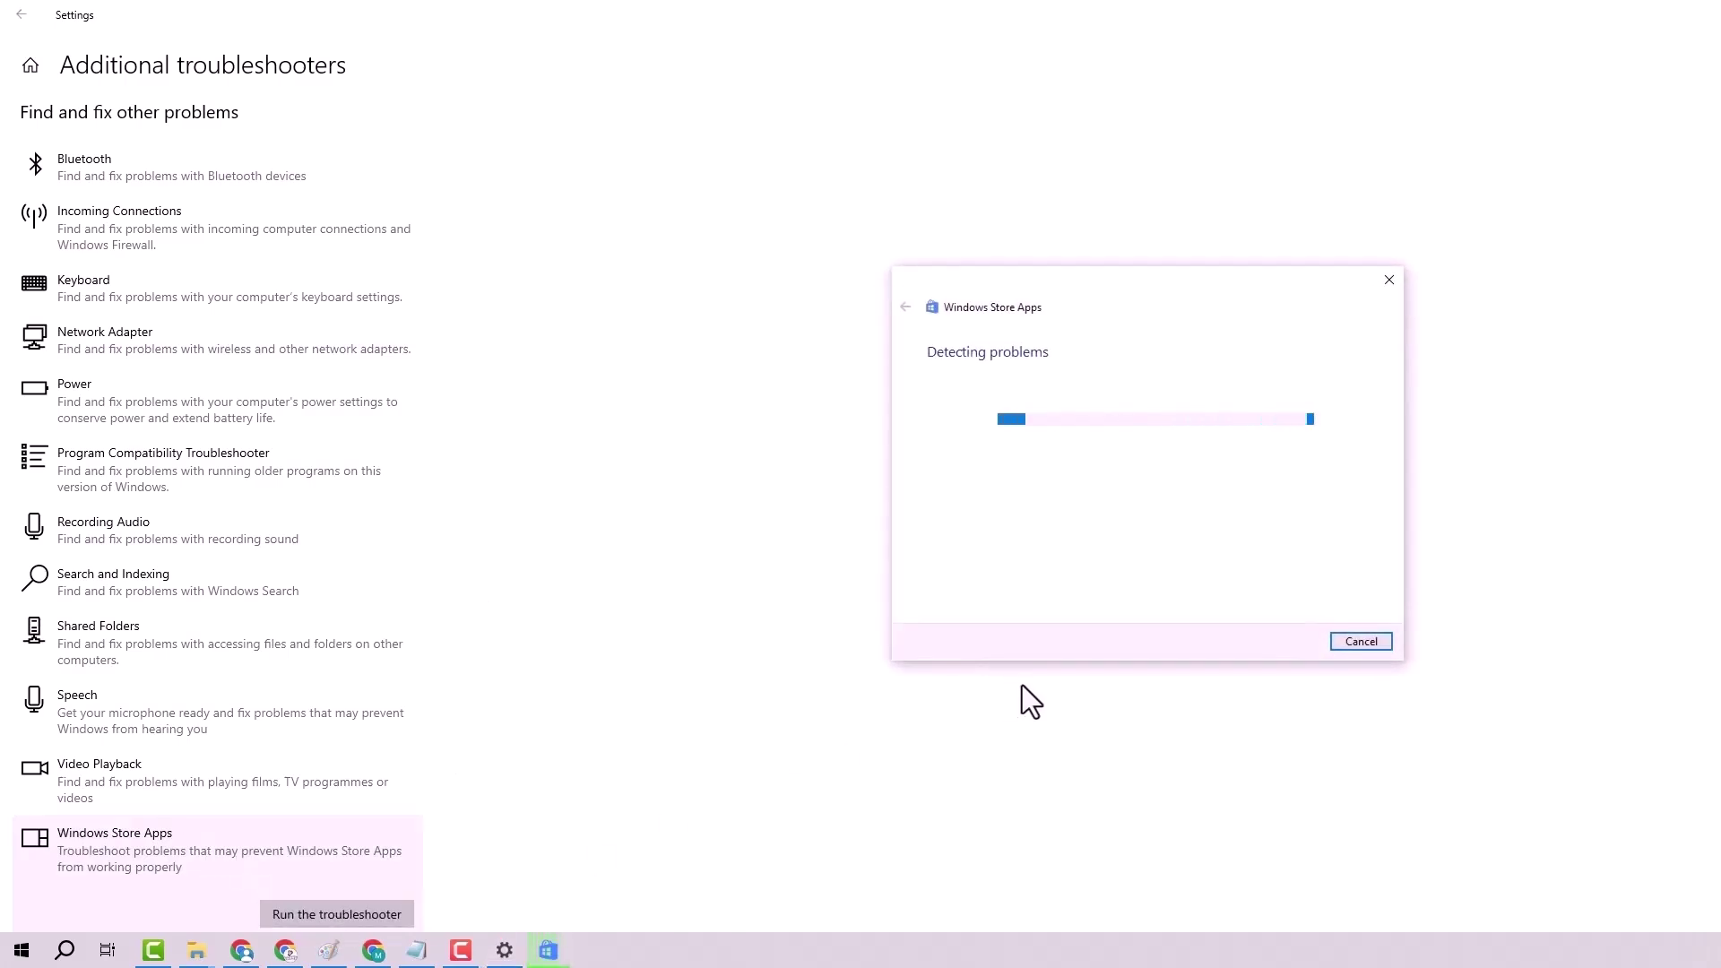
left_click(1687, 14)
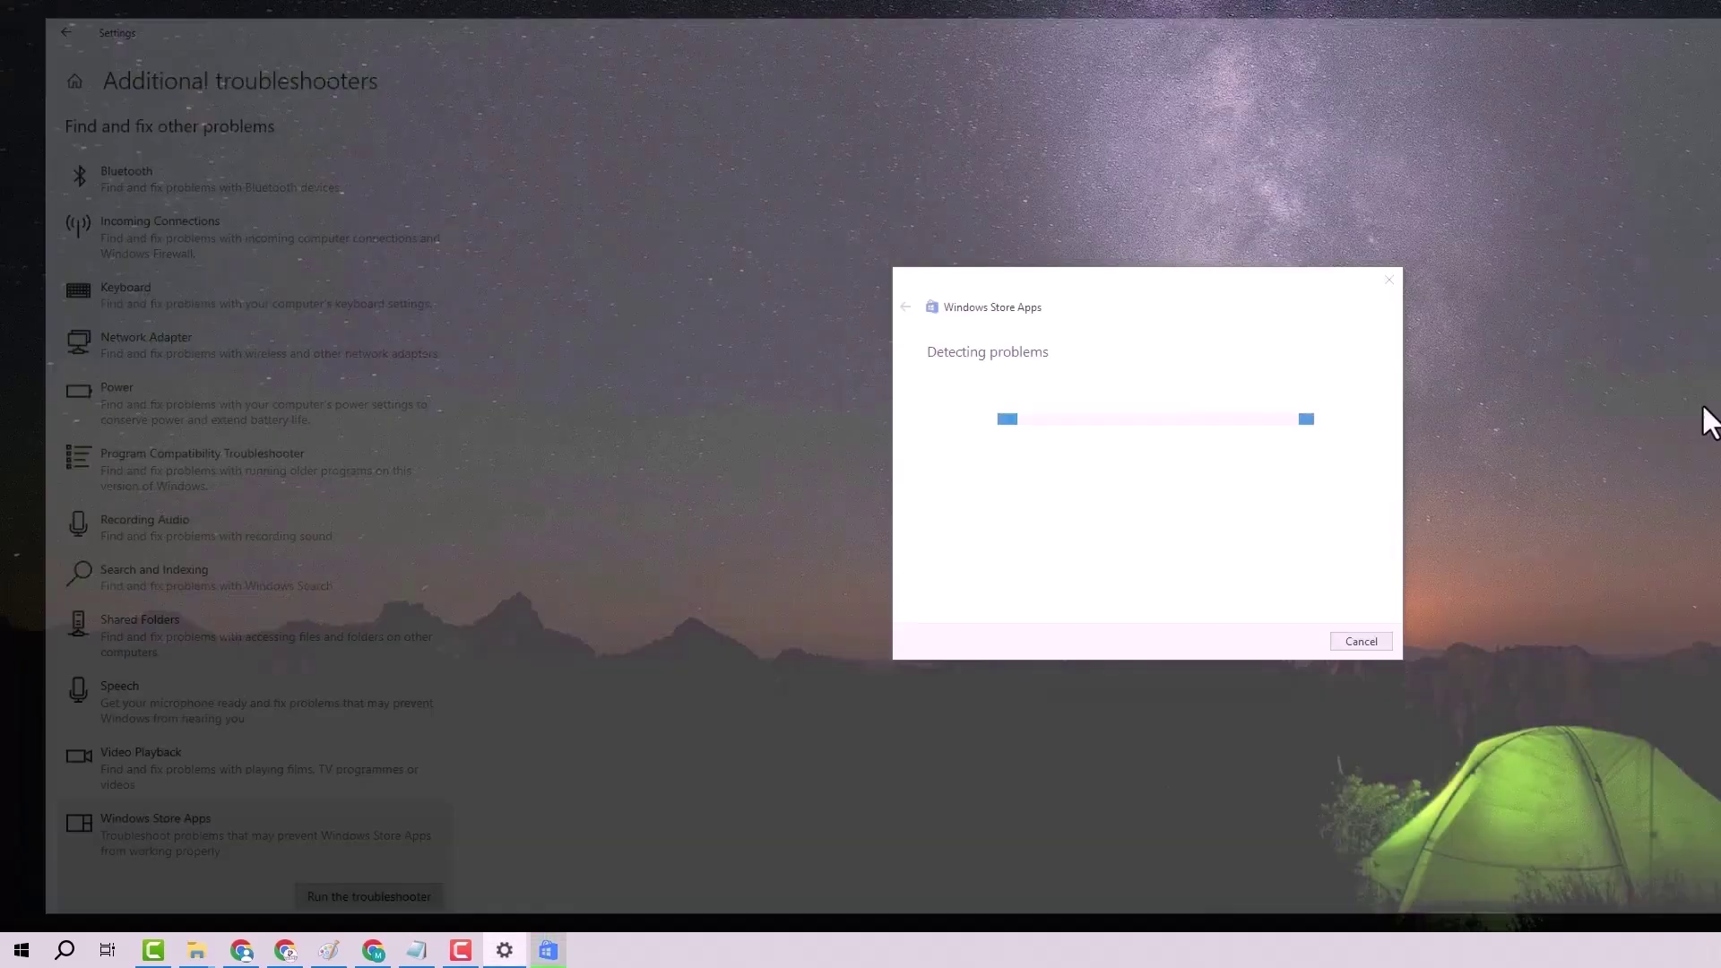
left_click_drag(1135, 274, 1092, 244)
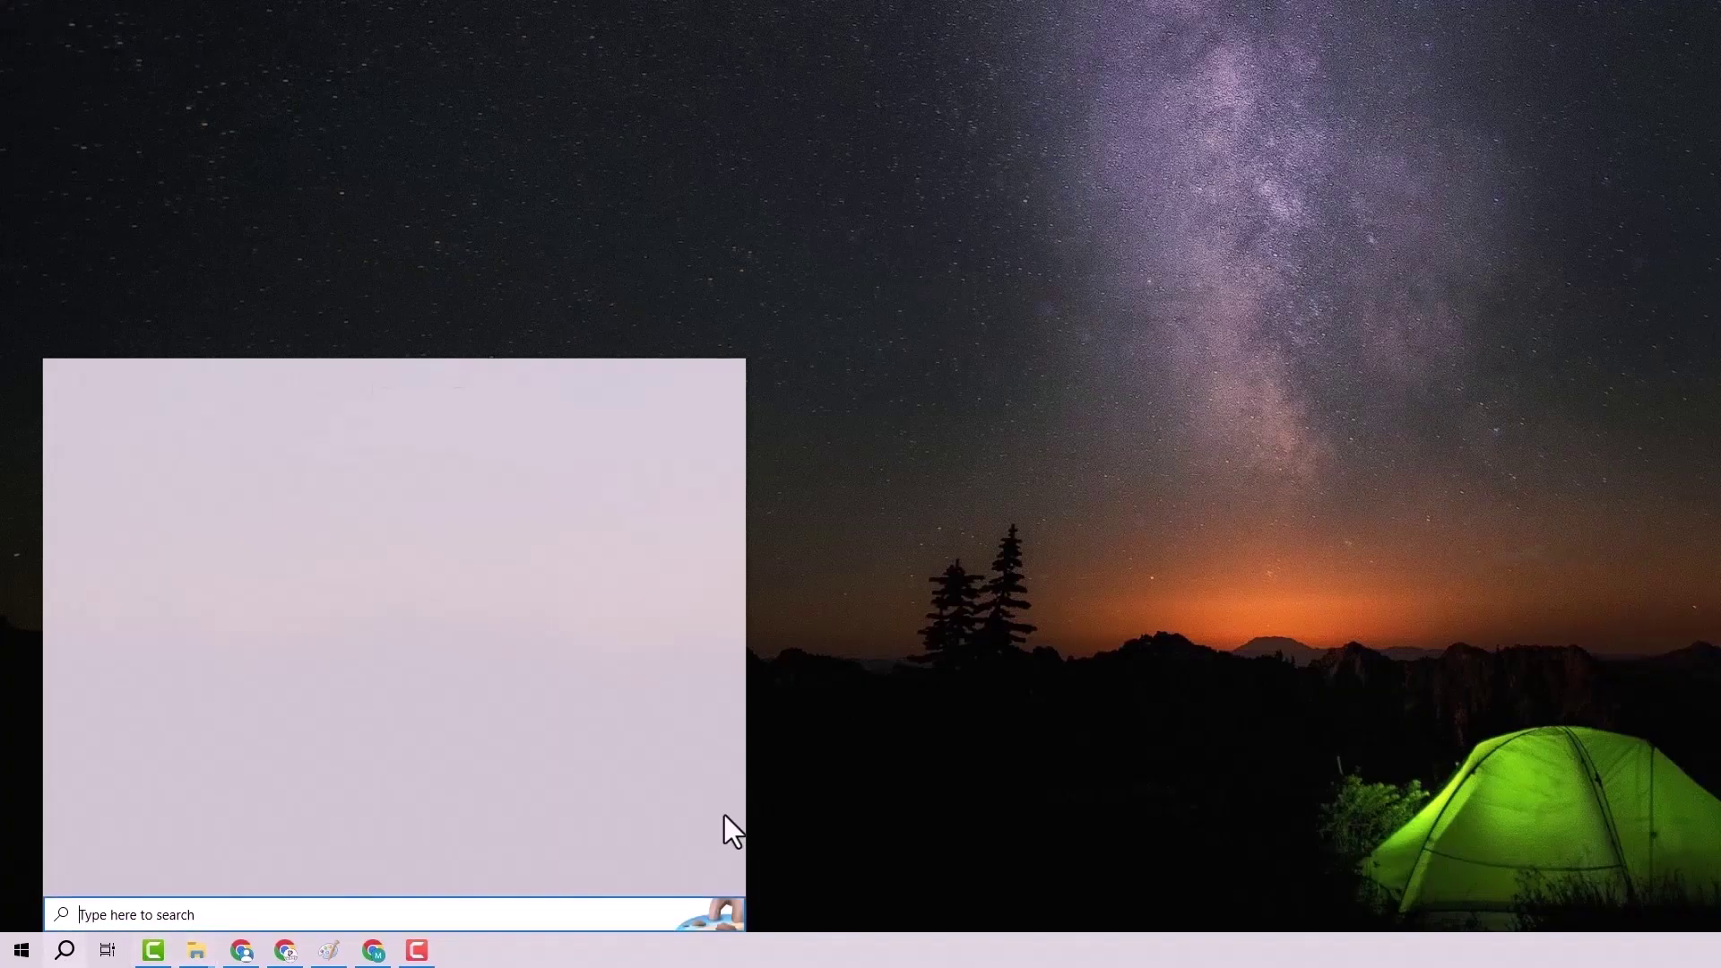
type("backgr")
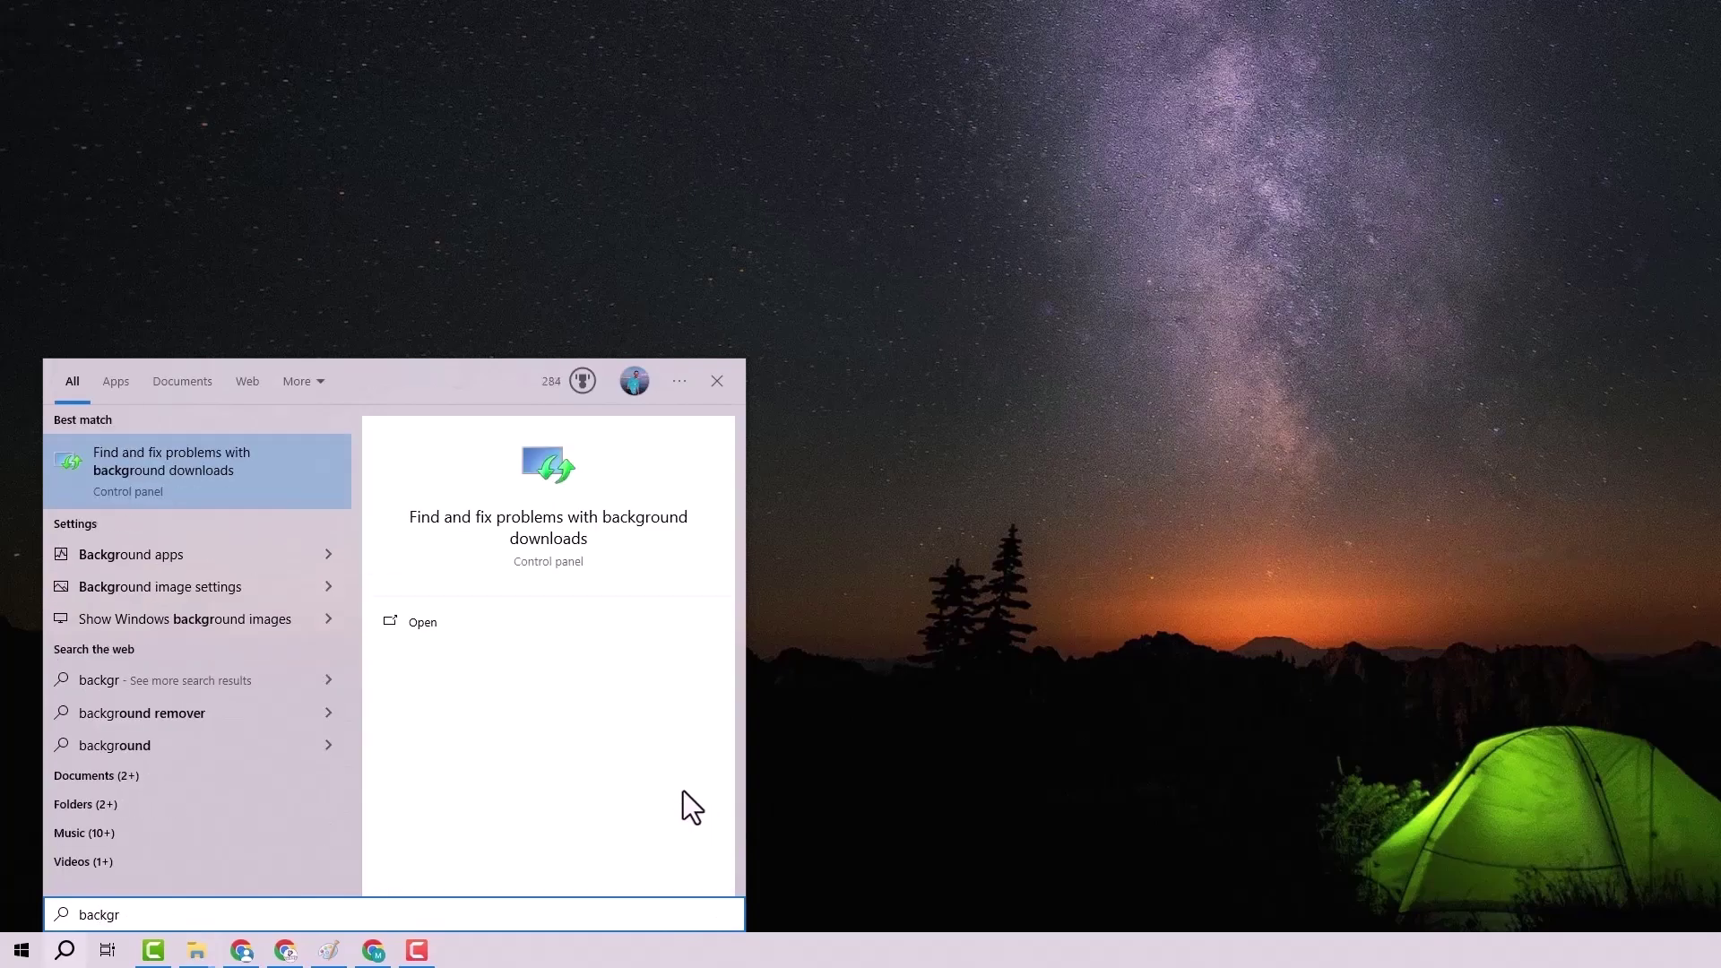
Run 'Find and fix problems with background downloads'; it cannot identify the problem
left_click(544, 537)
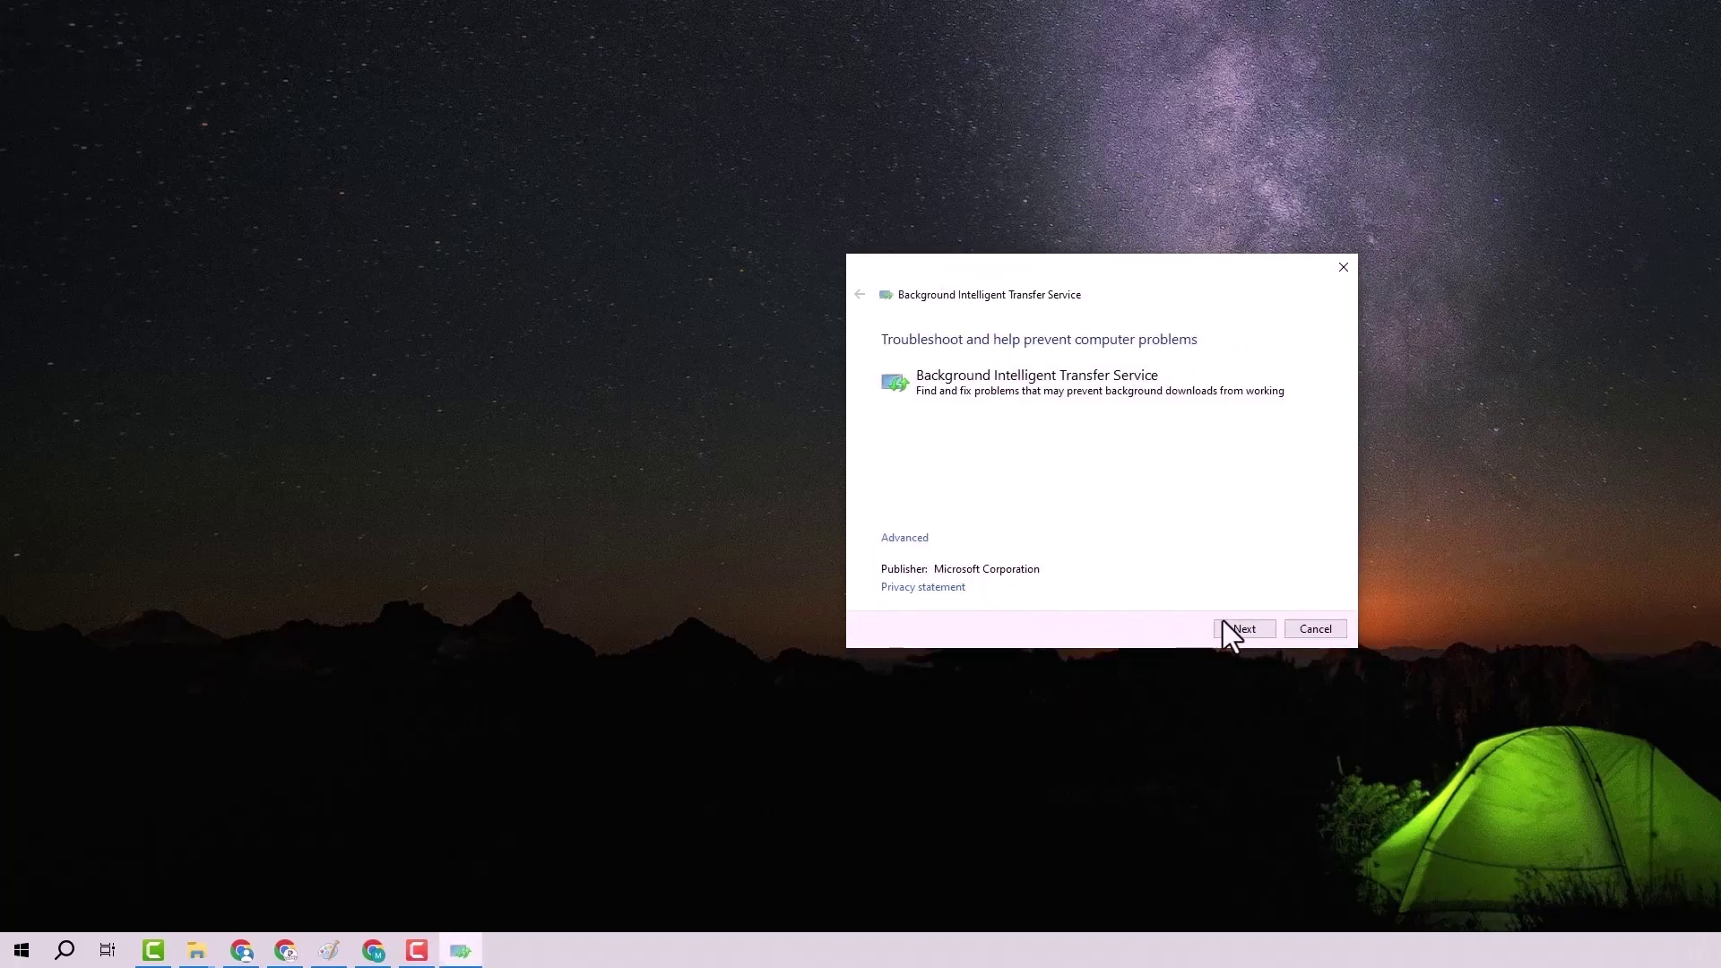
left_click(1243, 630)
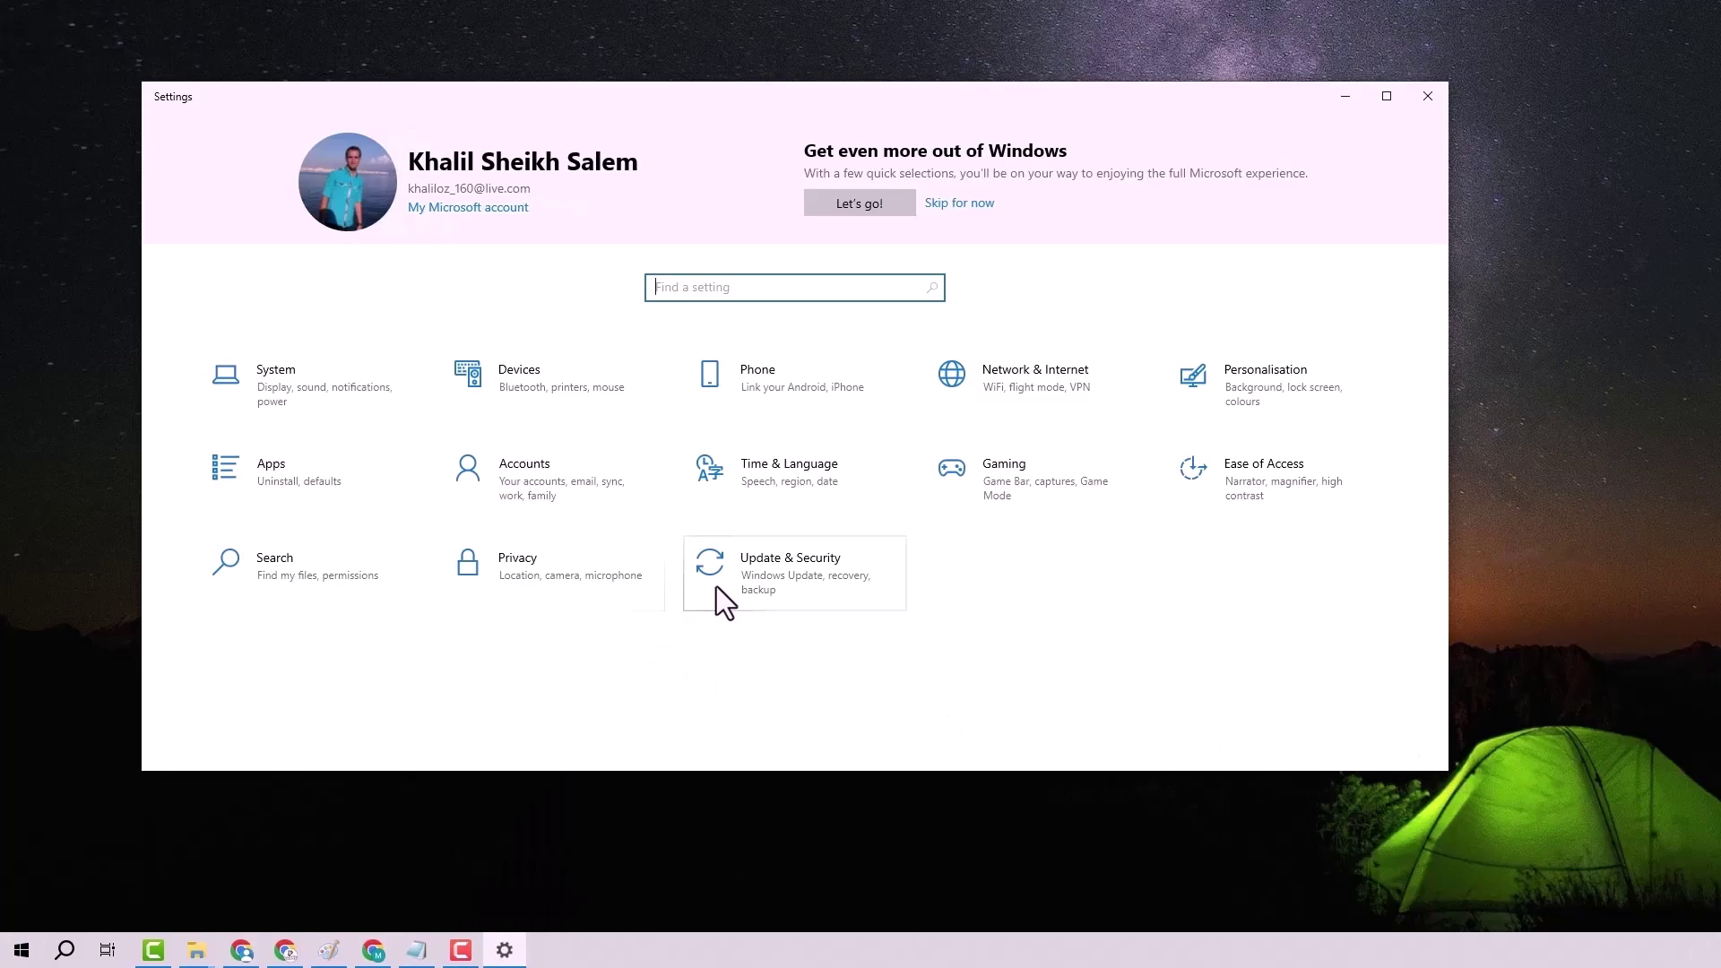
Check the Network & Internet Proxy page and confirm 'Use a proxy server' is Off
left_click(997, 366)
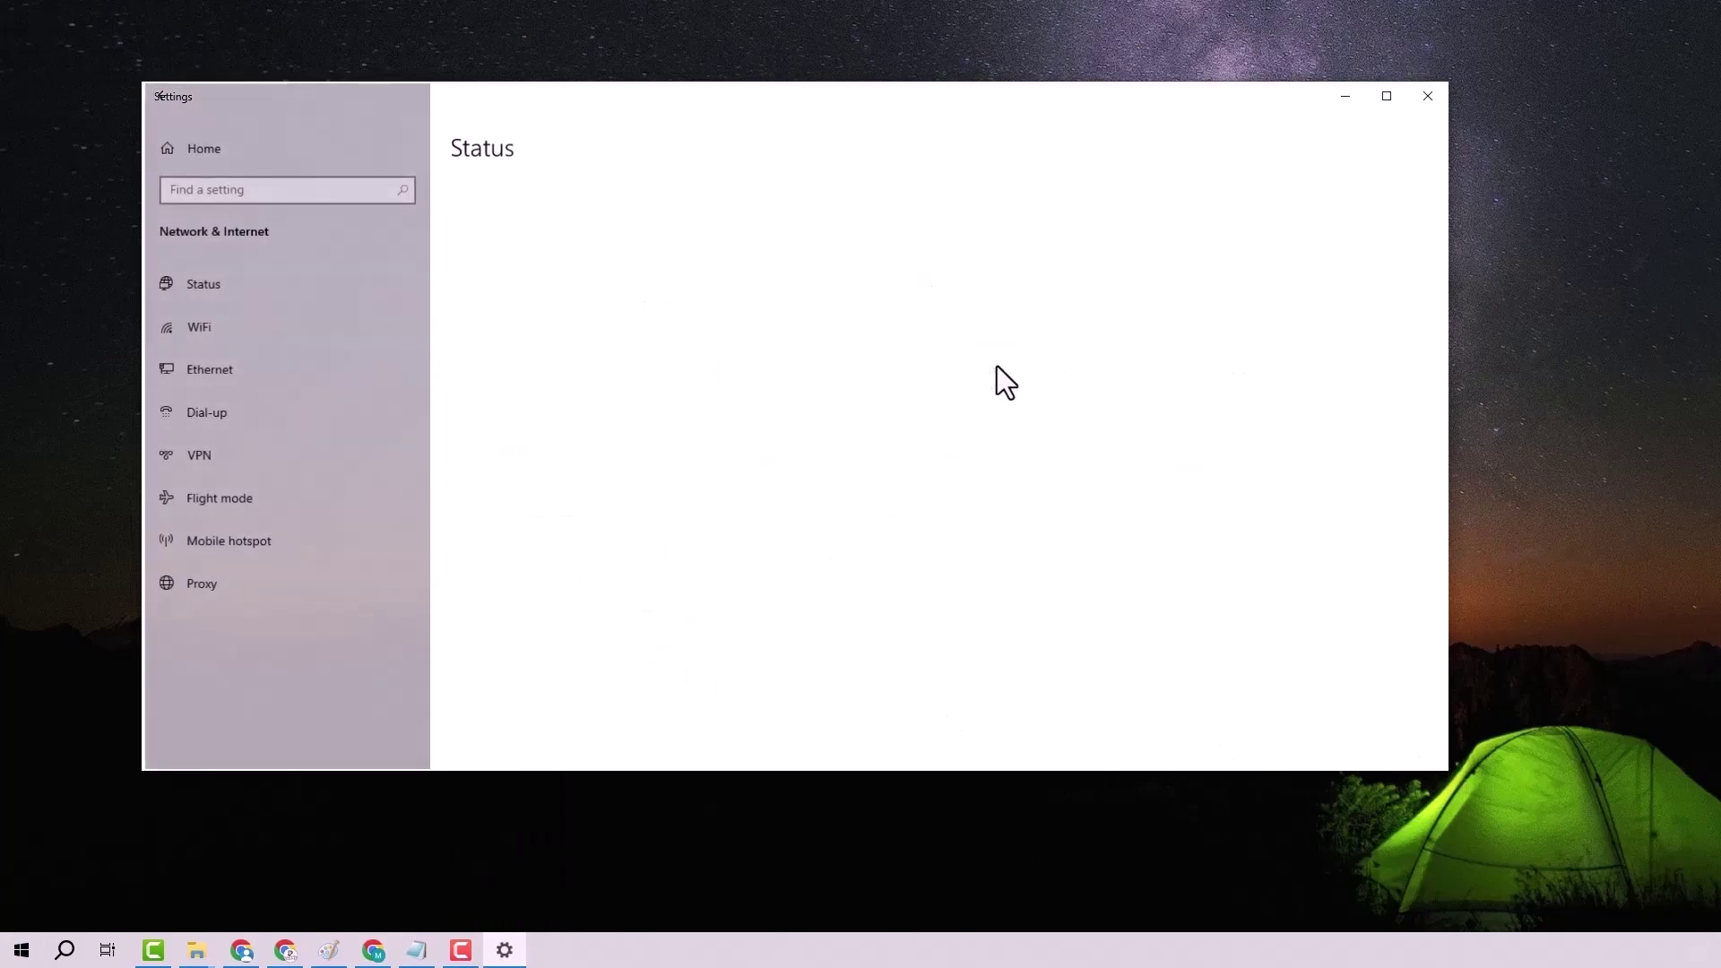
left_click(258, 593)
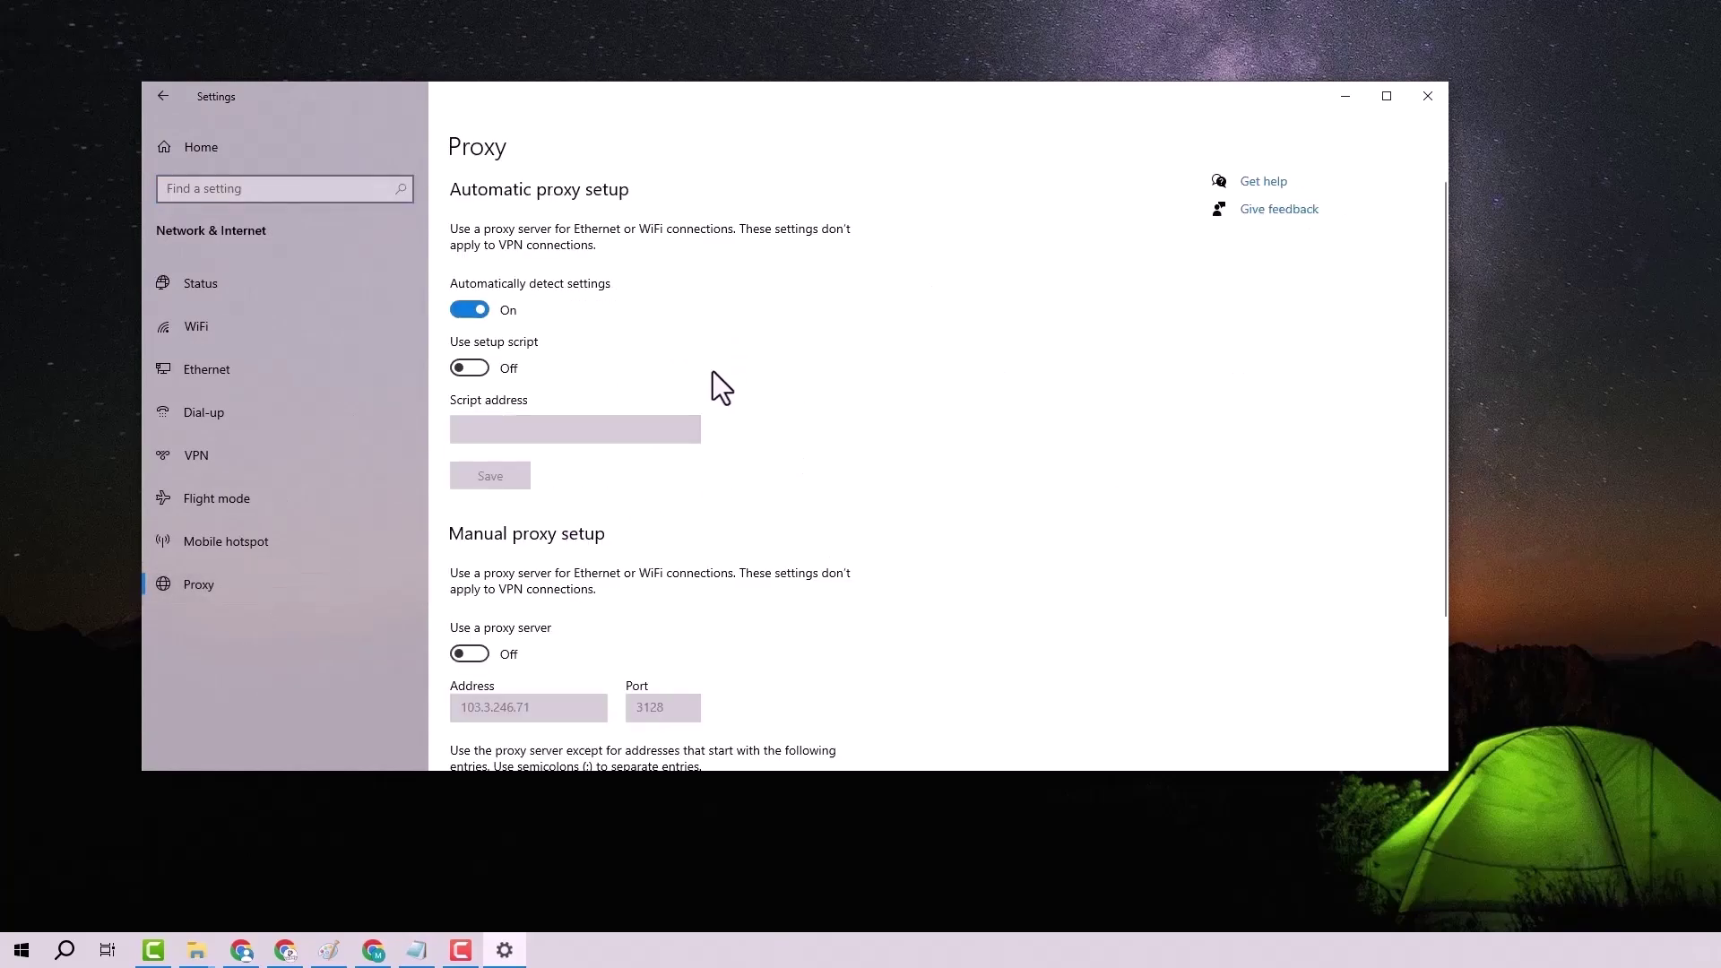
scroll(707, 404, "down", 1)
scroll(686, 427, "up", 1)
scroll(660, 457, "down", 1)
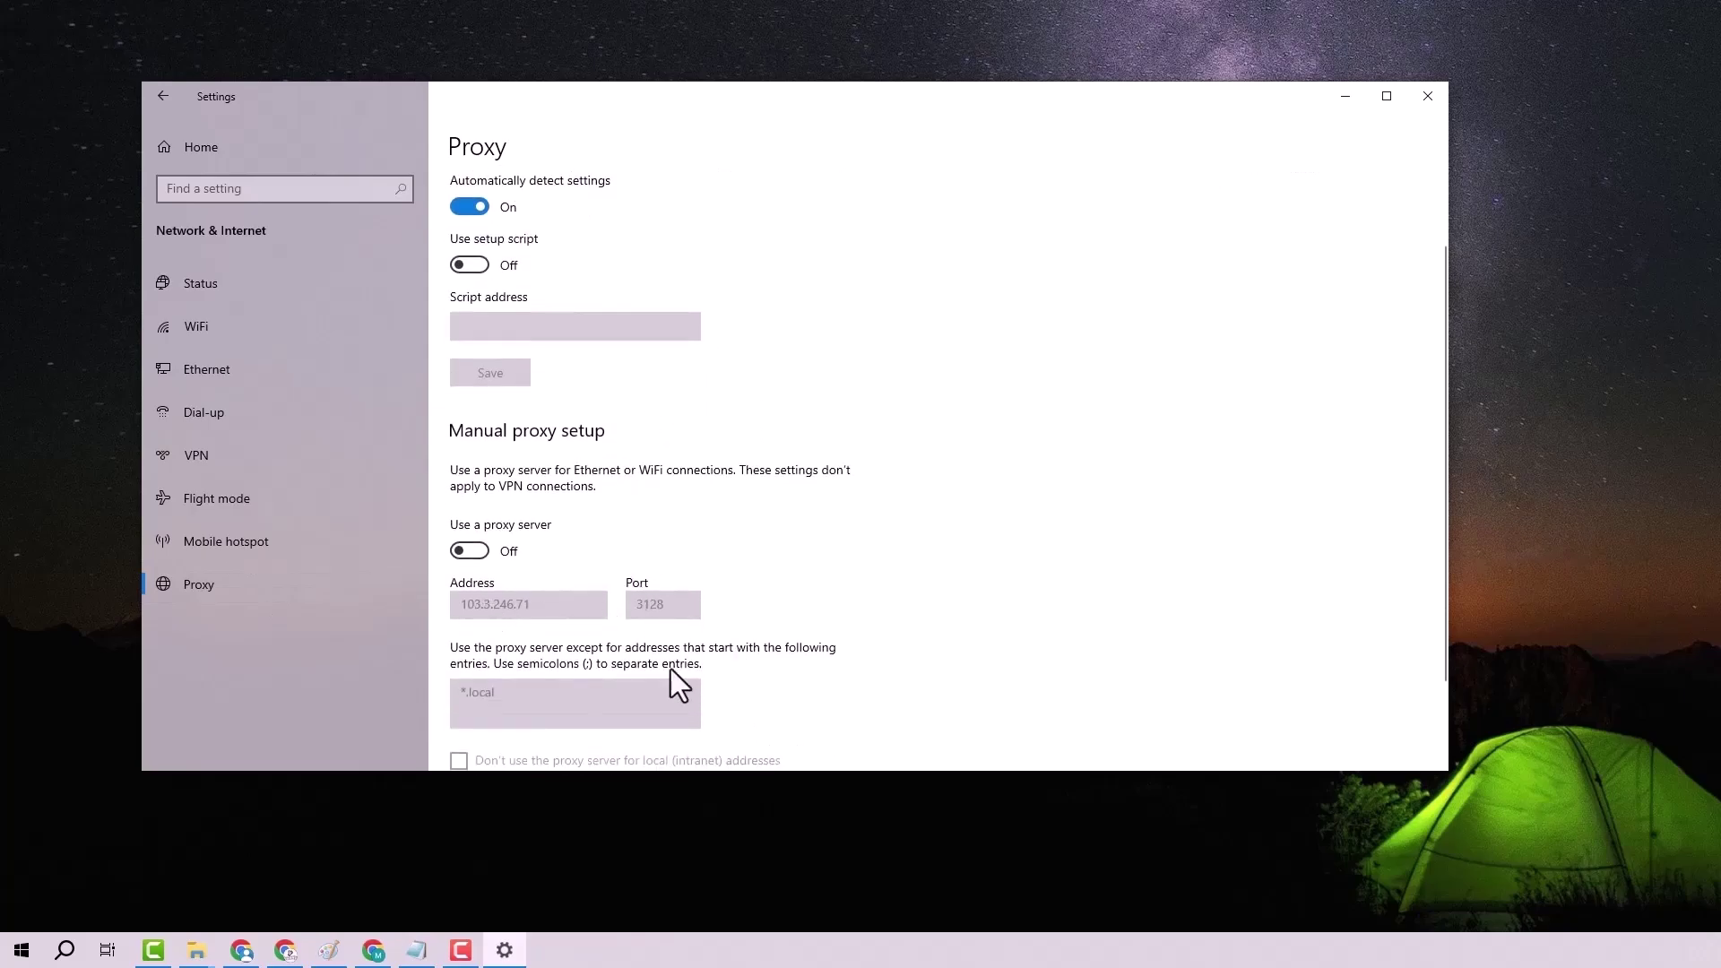
scroll(706, 645, "down", 1)
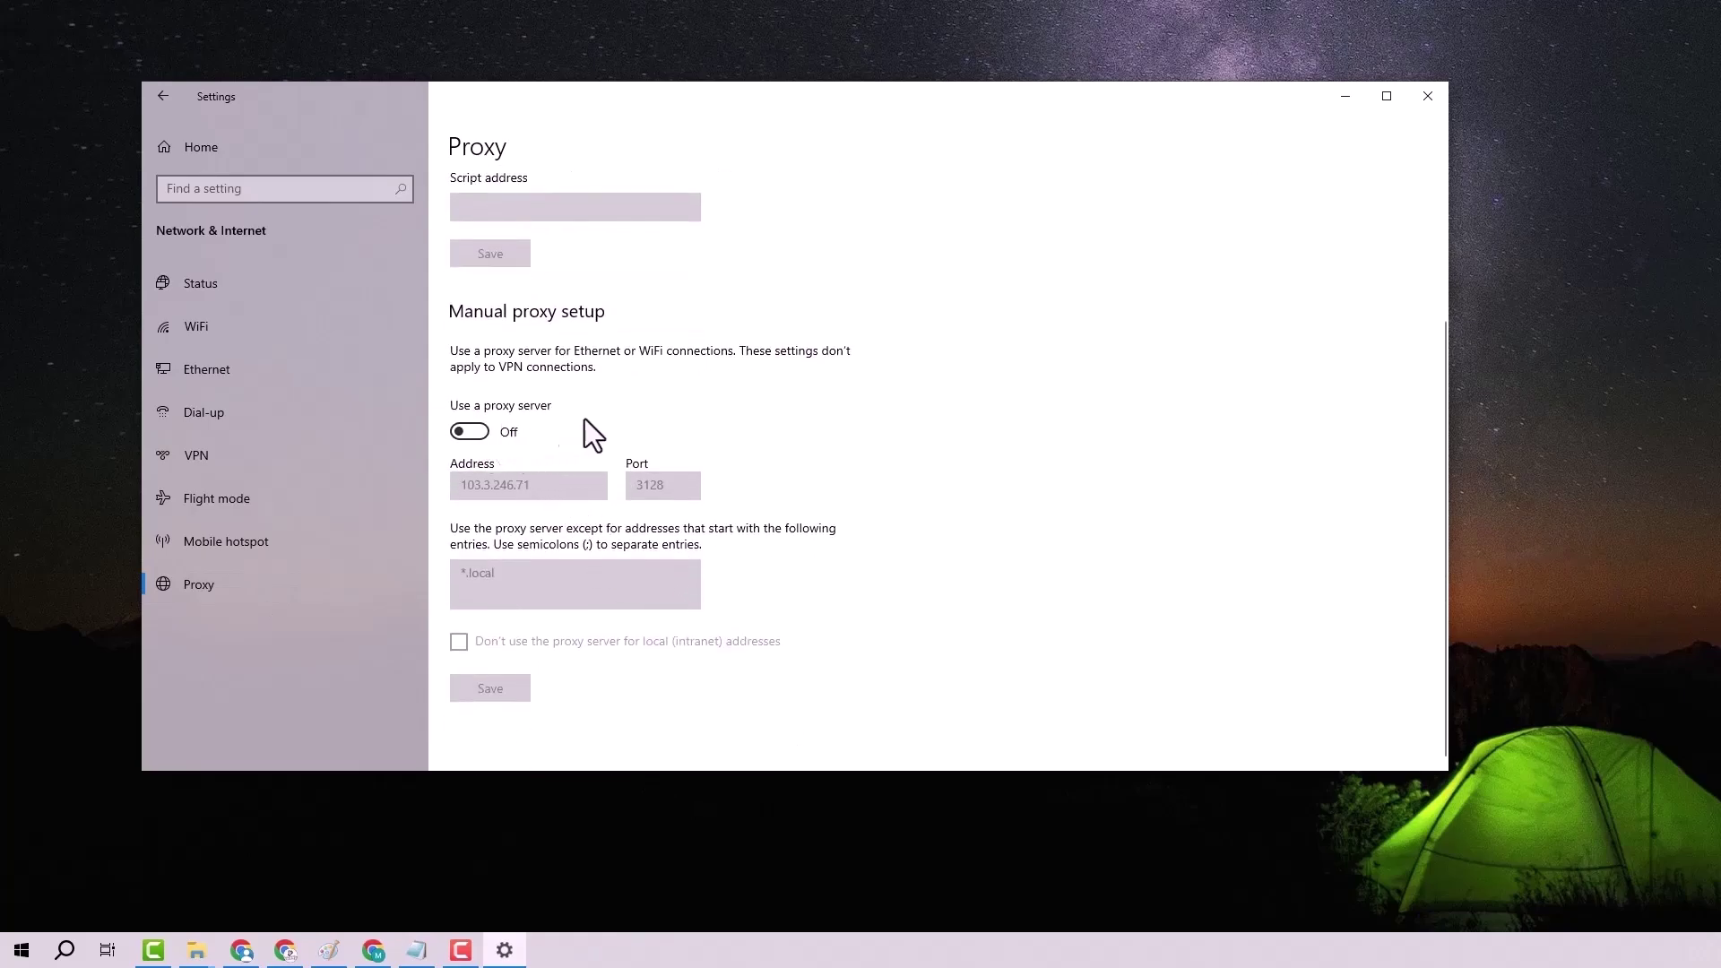
scroll(646, 450, "up", 2)
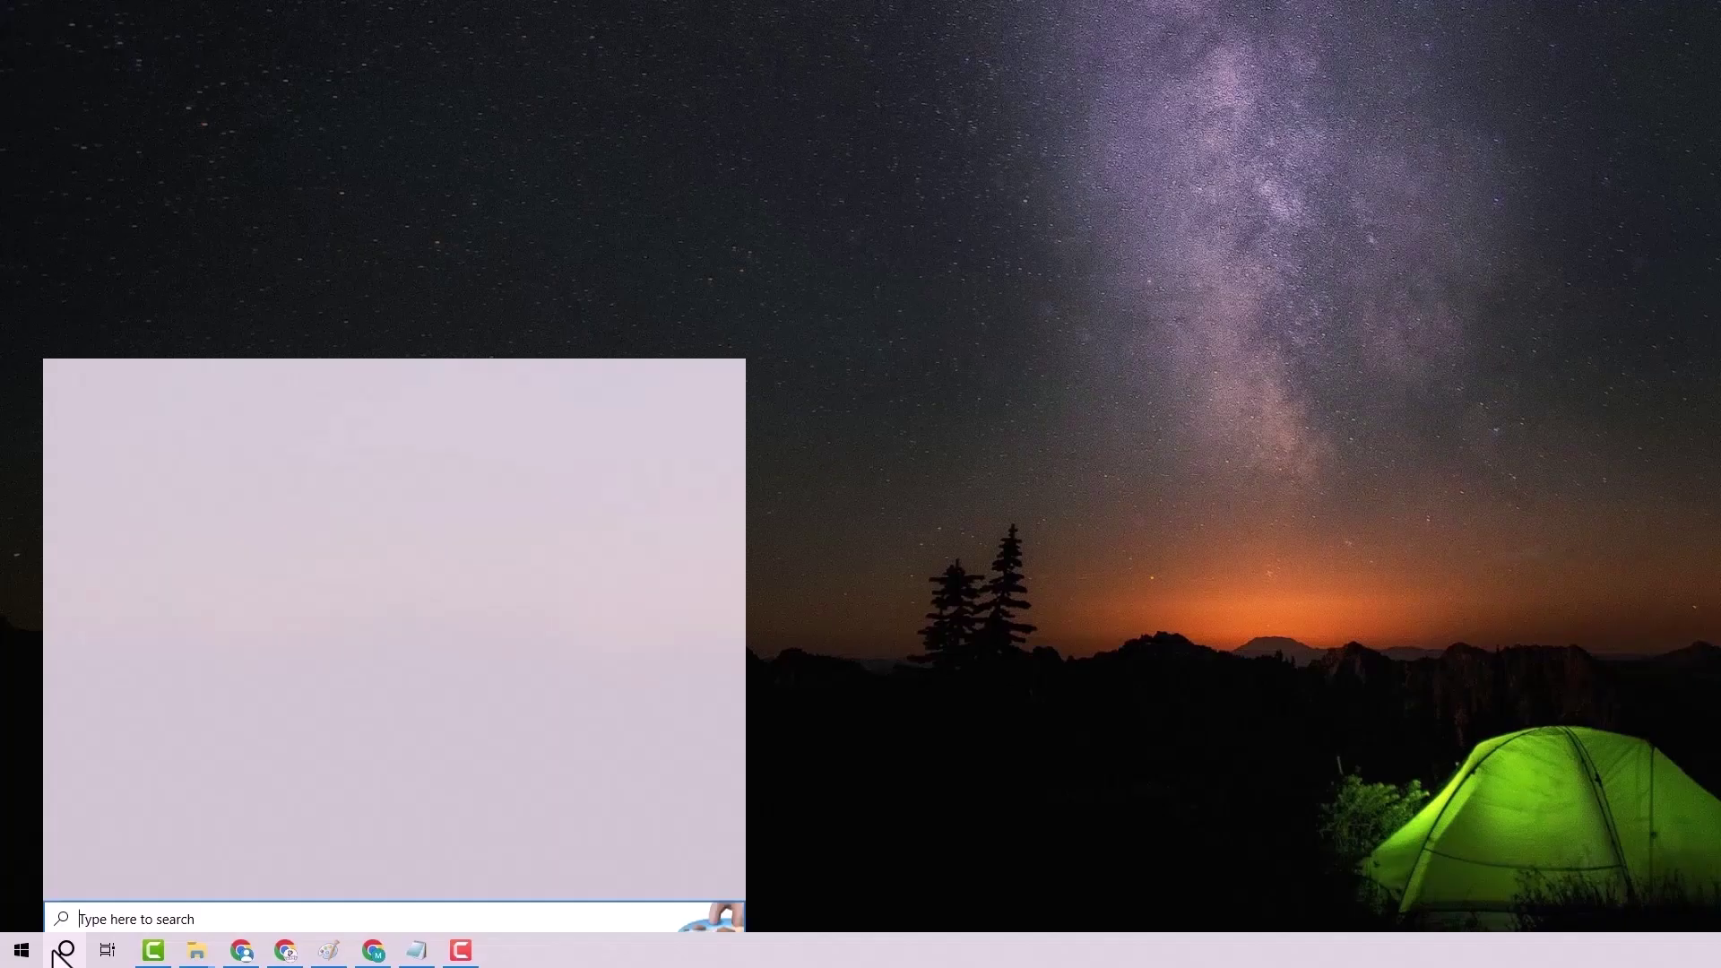
type("up")
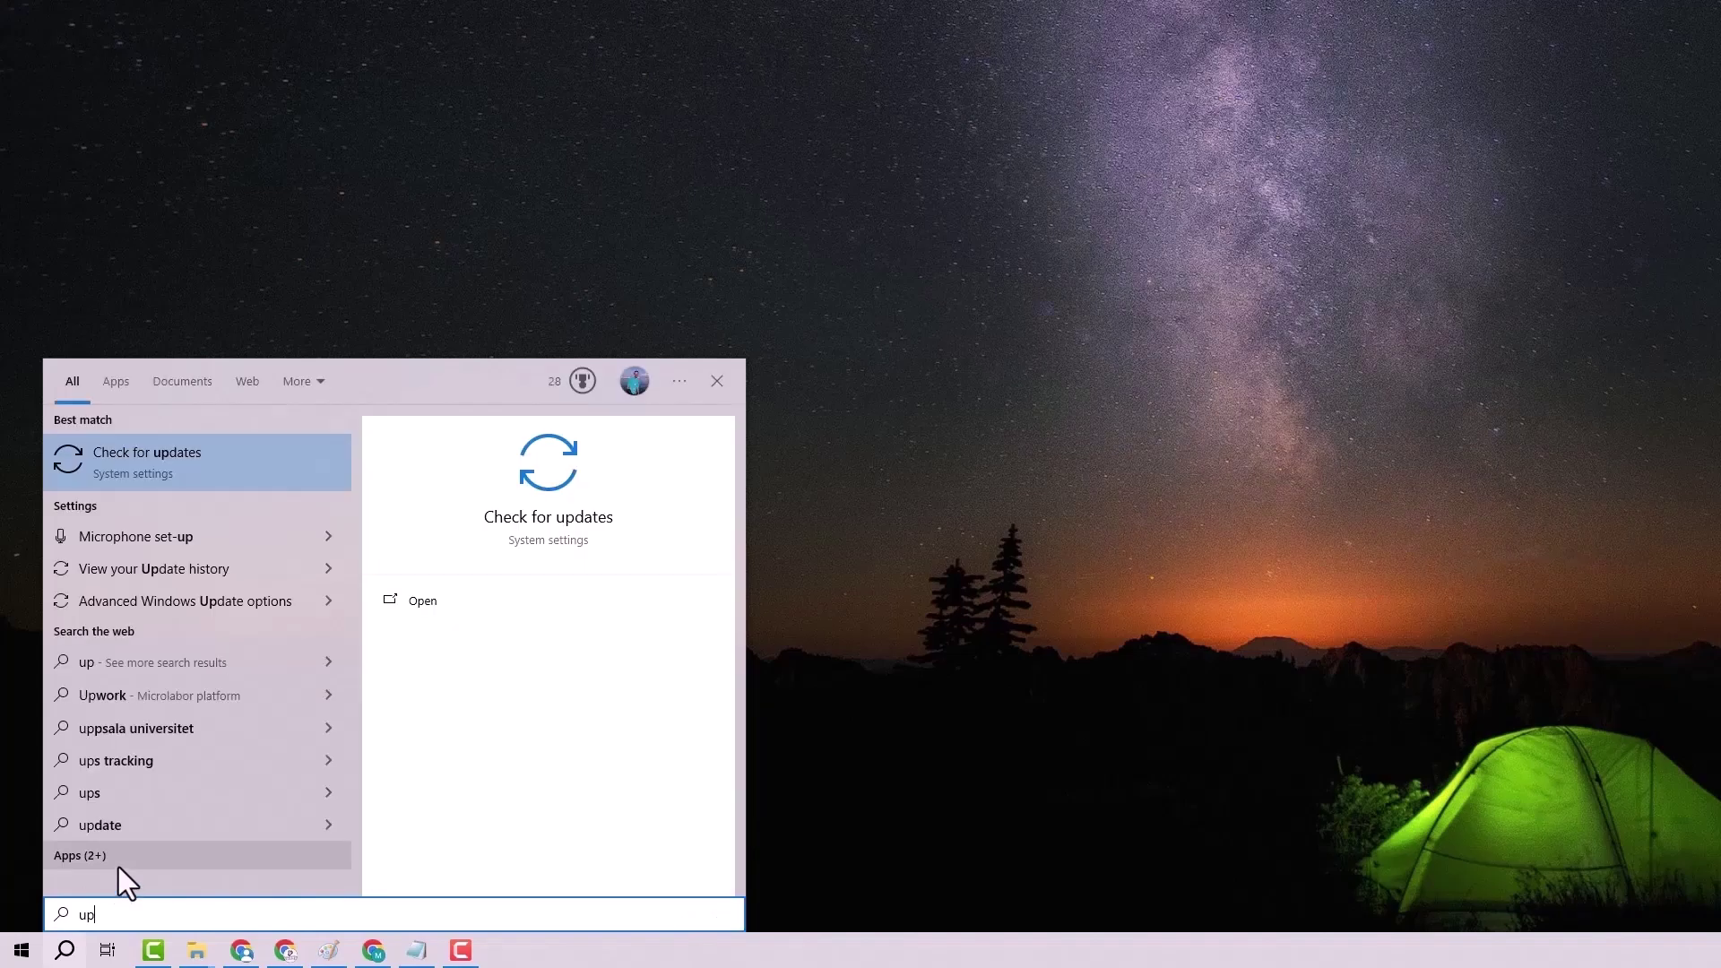
On the Windows Update page, resume the paused updates and check for updates
left_click(575, 532)
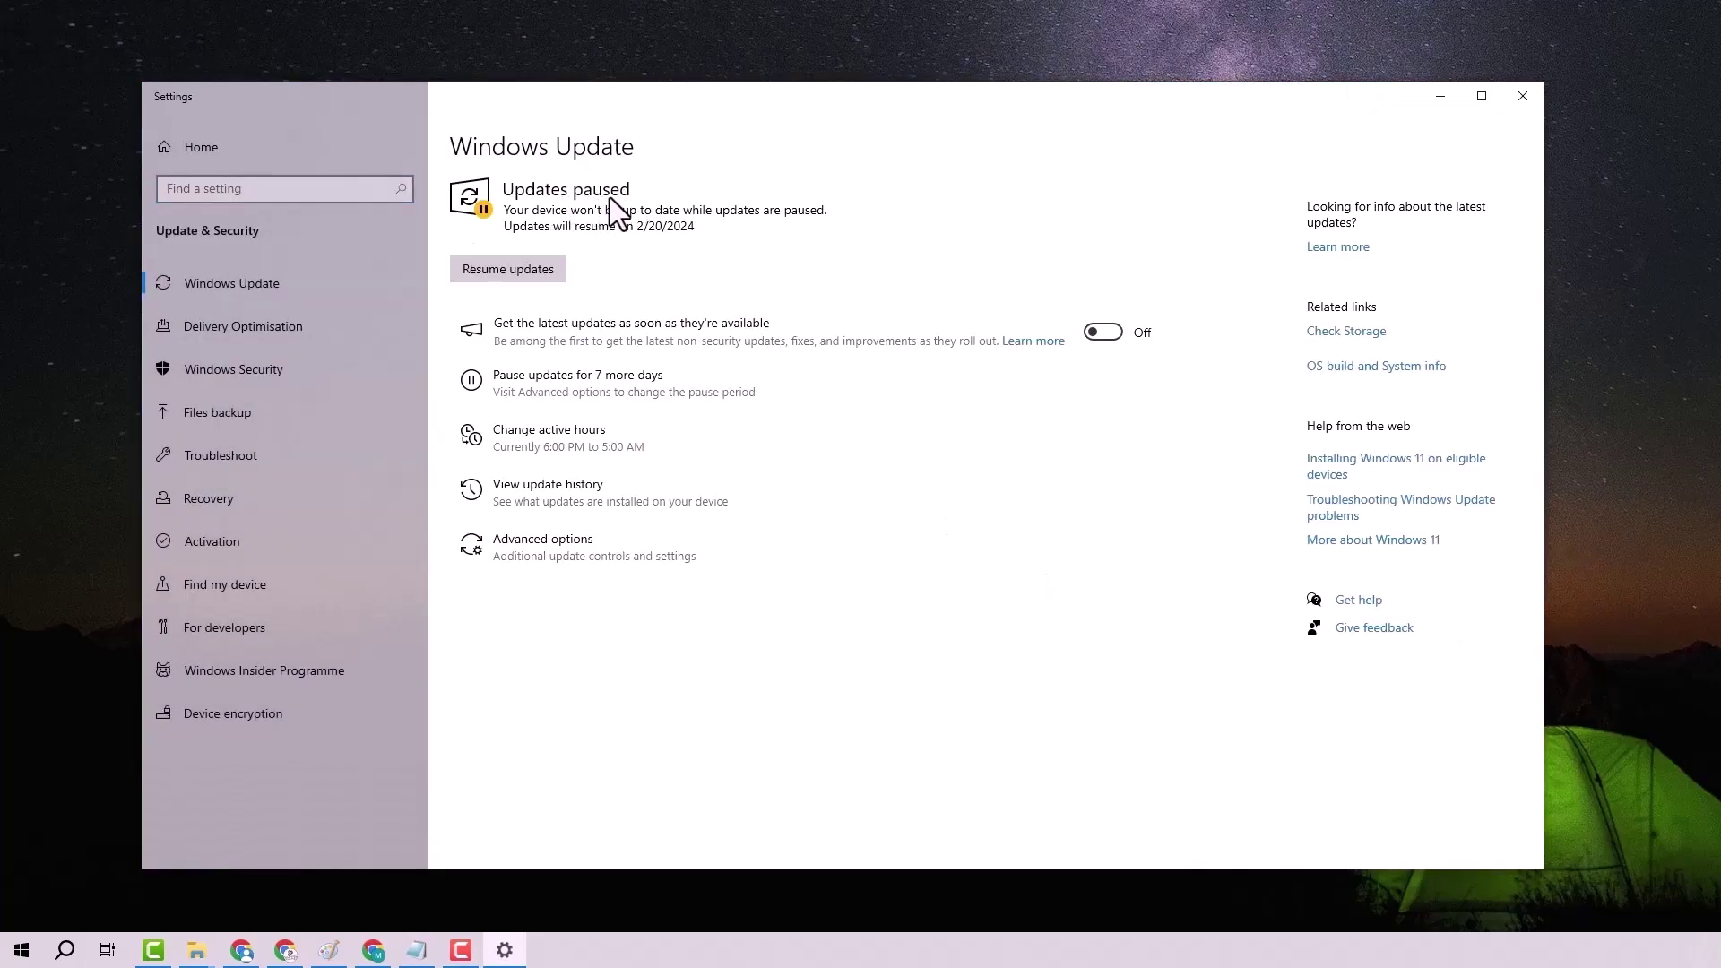
left_click(524, 276)
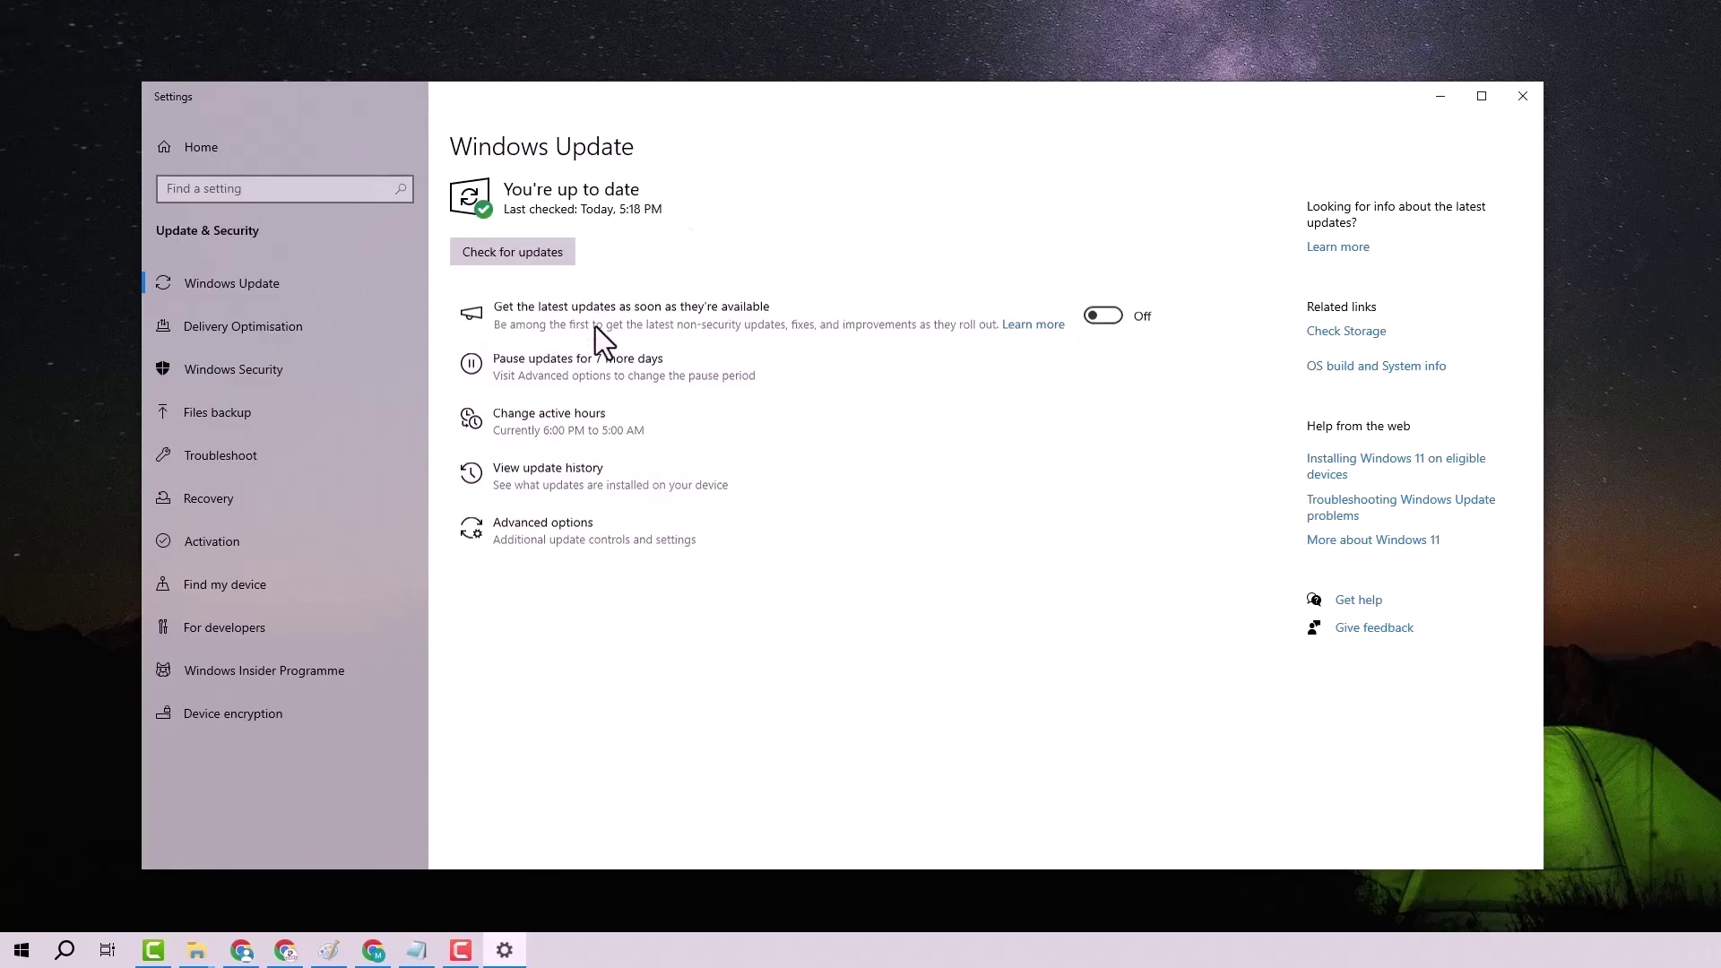
left_click(558, 250)
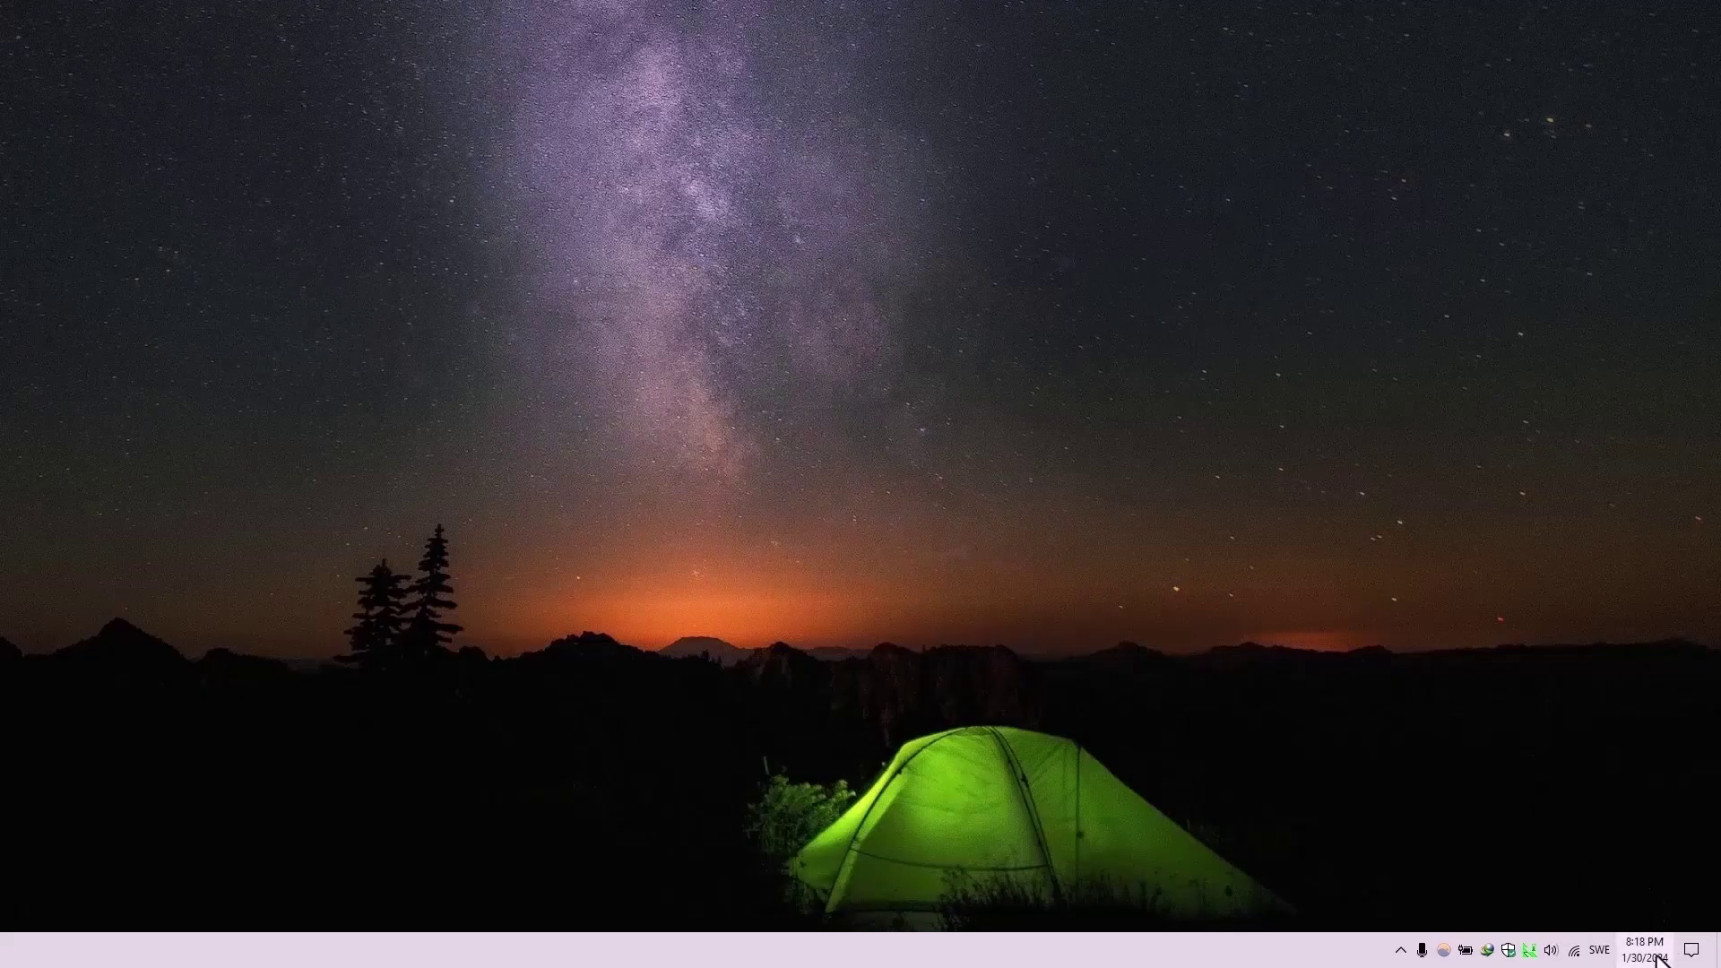
Toggle 'Set the time automatically' off and on, keeping the UTC+01:00 Amsterdam time zone
right_click(1642, 951)
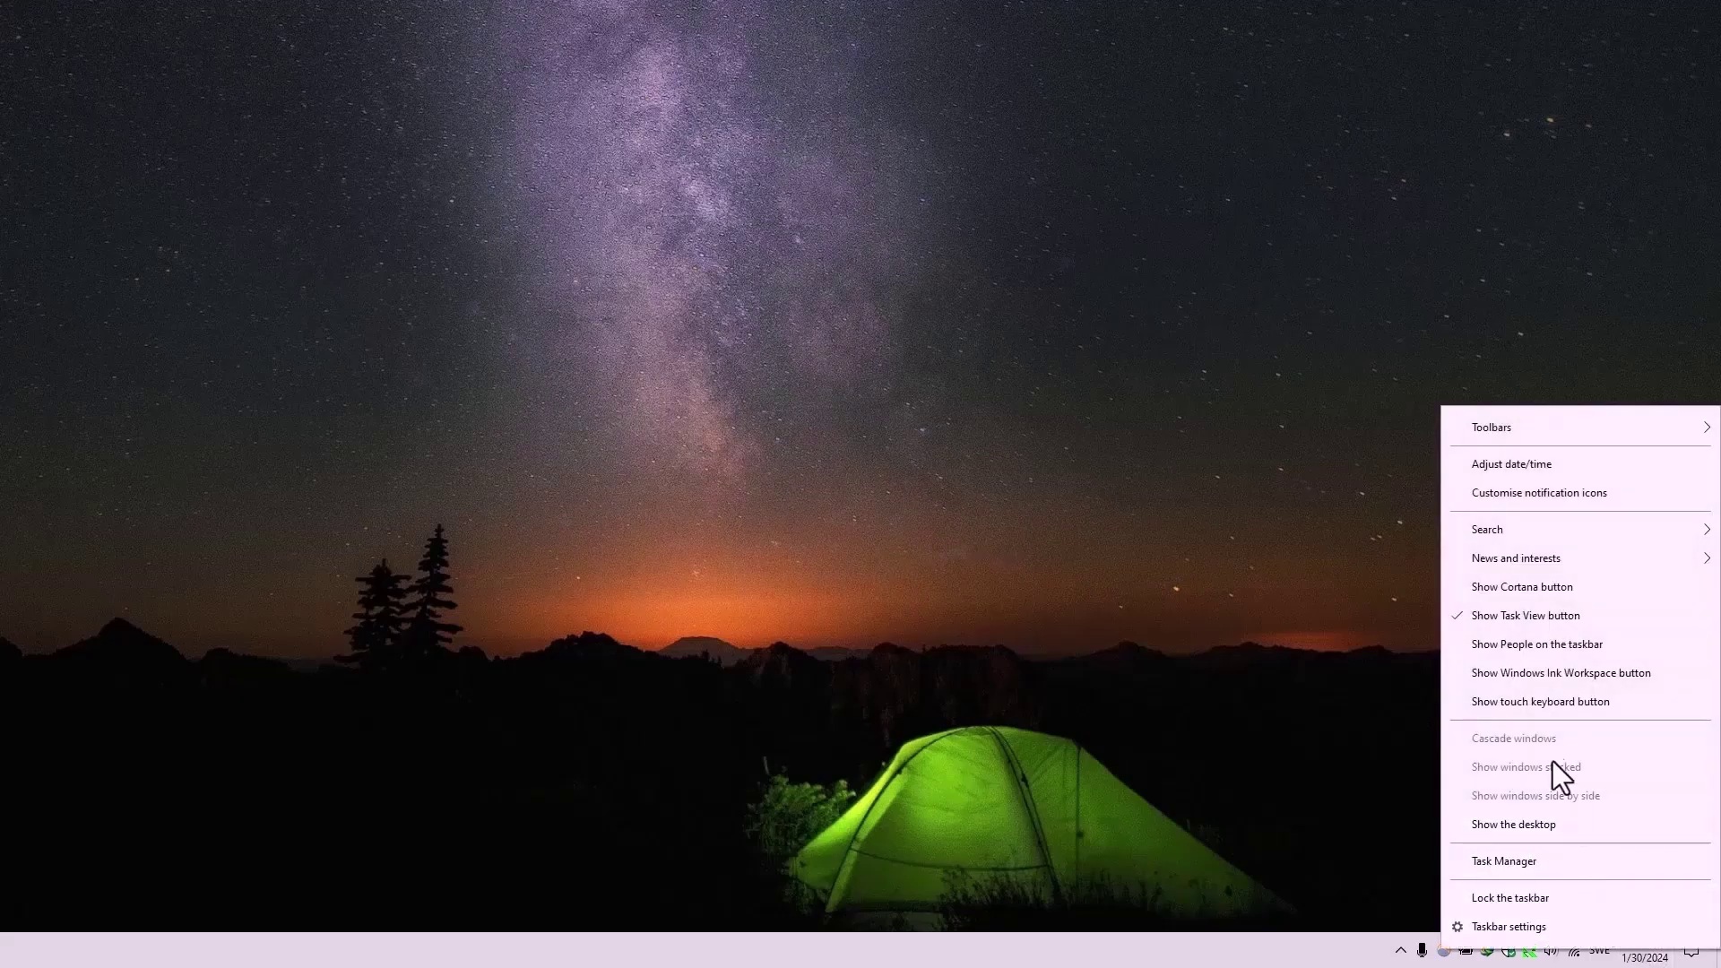
left_click(1575, 470)
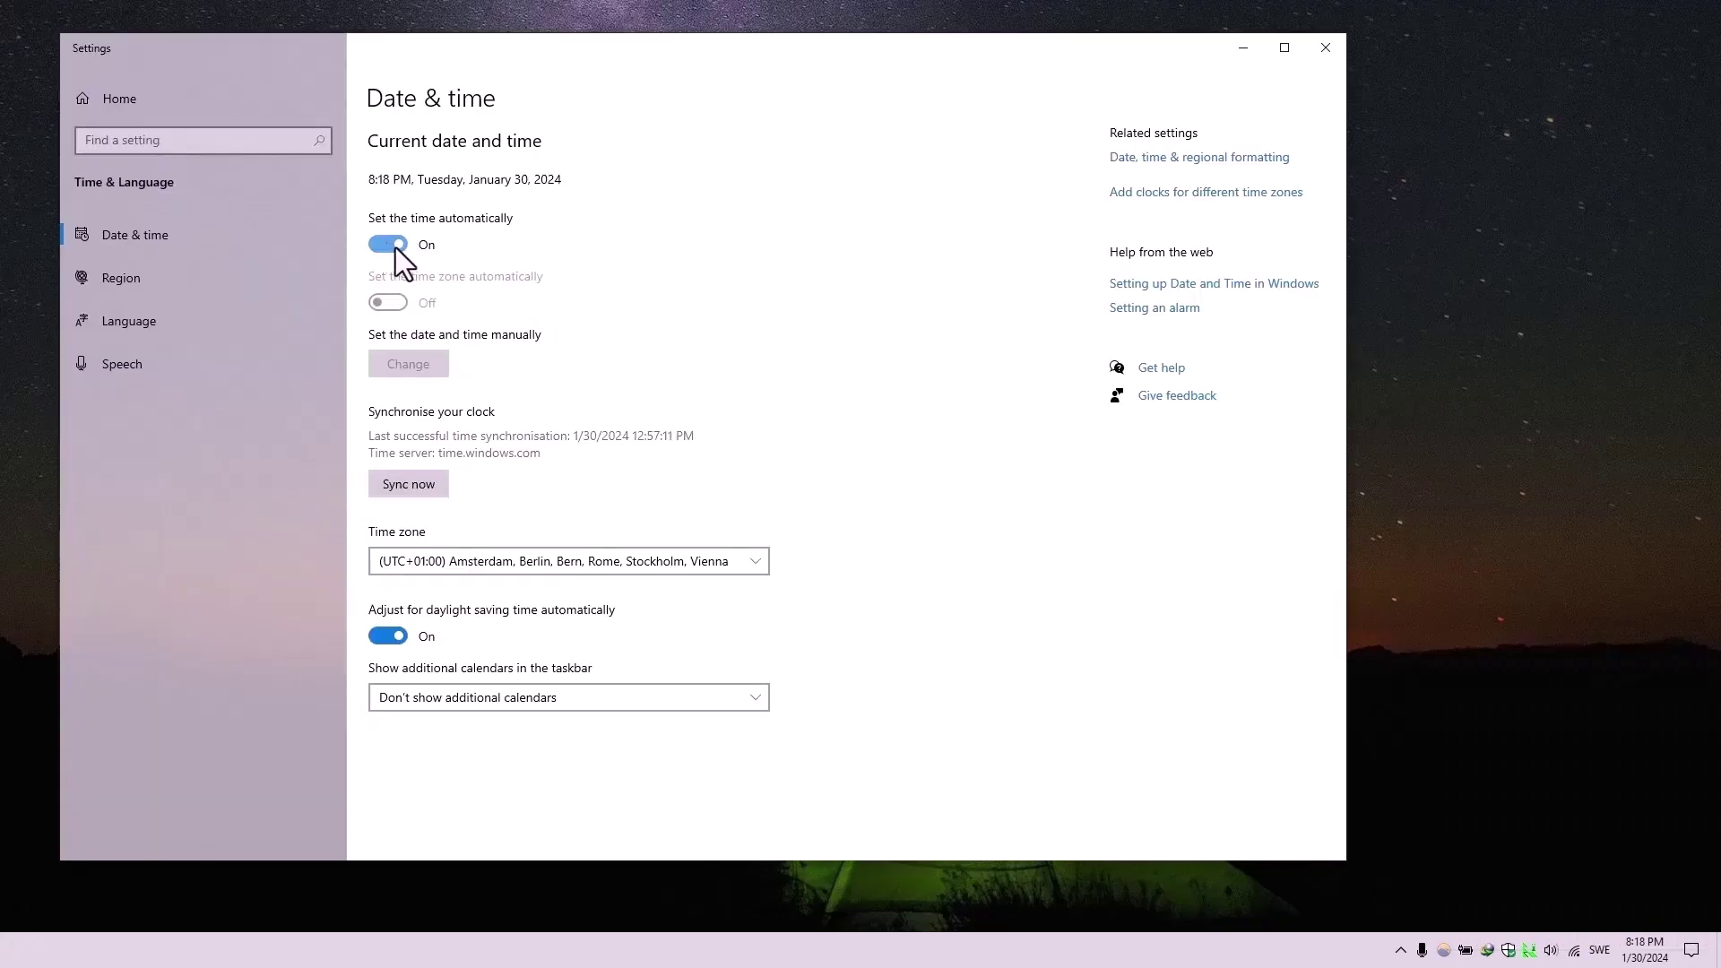
left_click(393, 247)
left_click(395, 248)
left_click(736, 565)
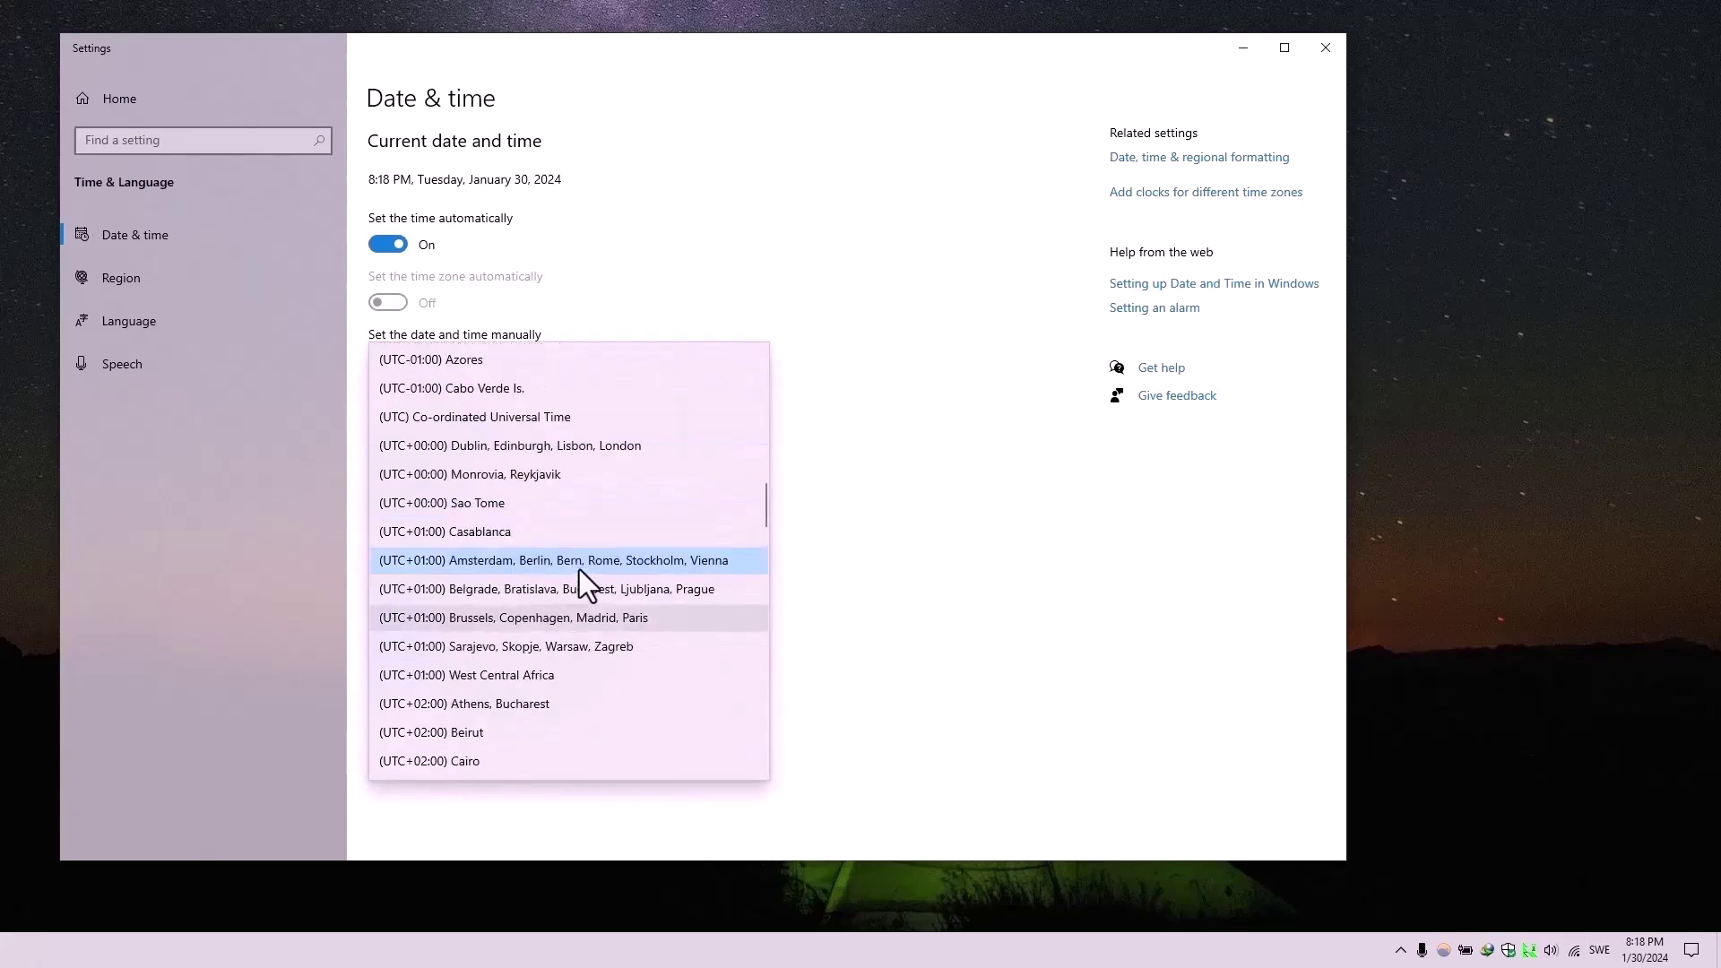
scroll(579, 569, "up", 1)
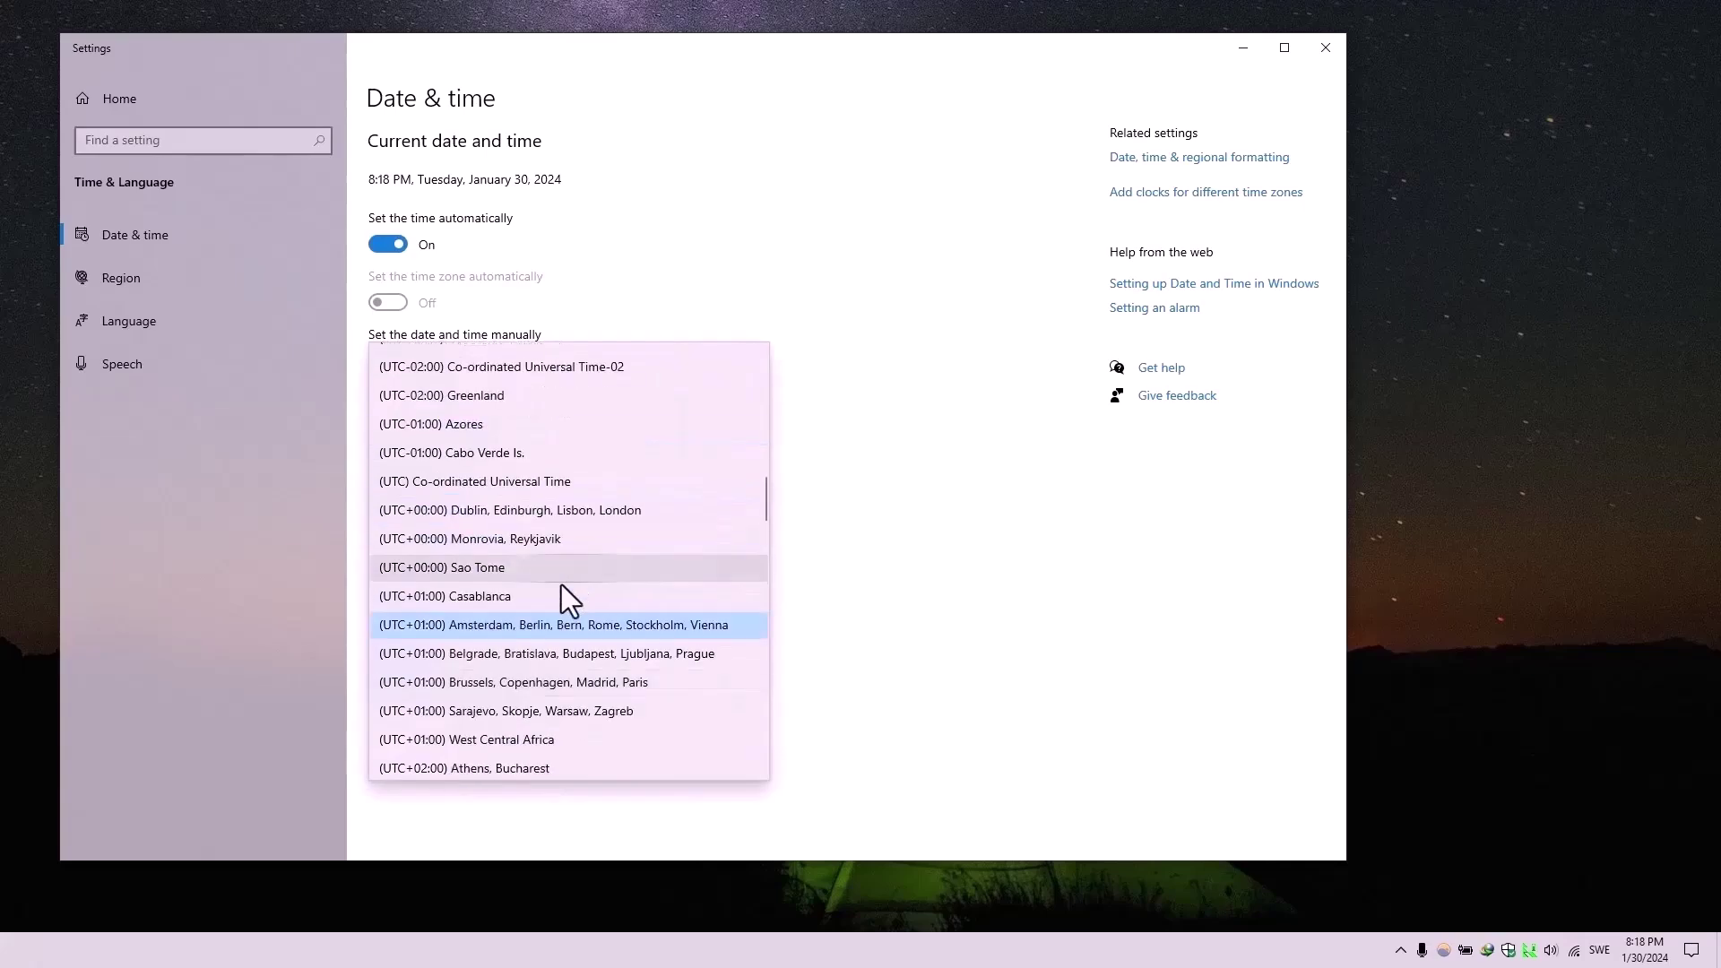
left_click(514, 634)
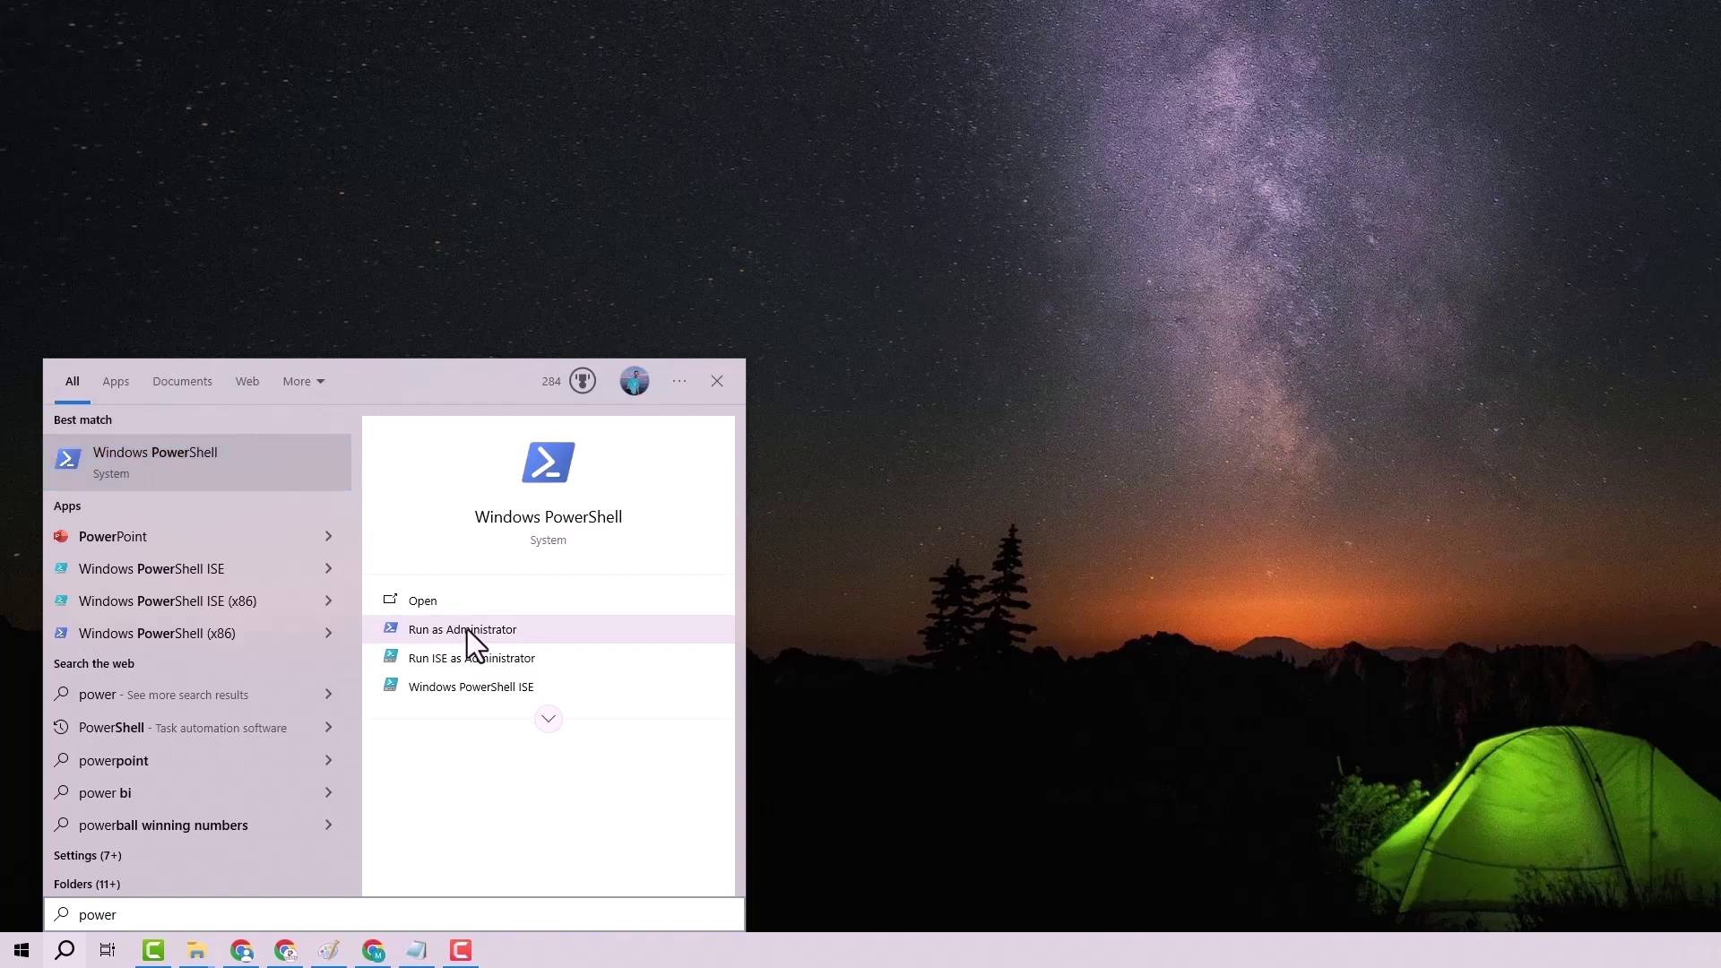
Run the Get-AppxPackage Store re-registration command from Notepad in an administrator PowerShell
left_click(467, 630)
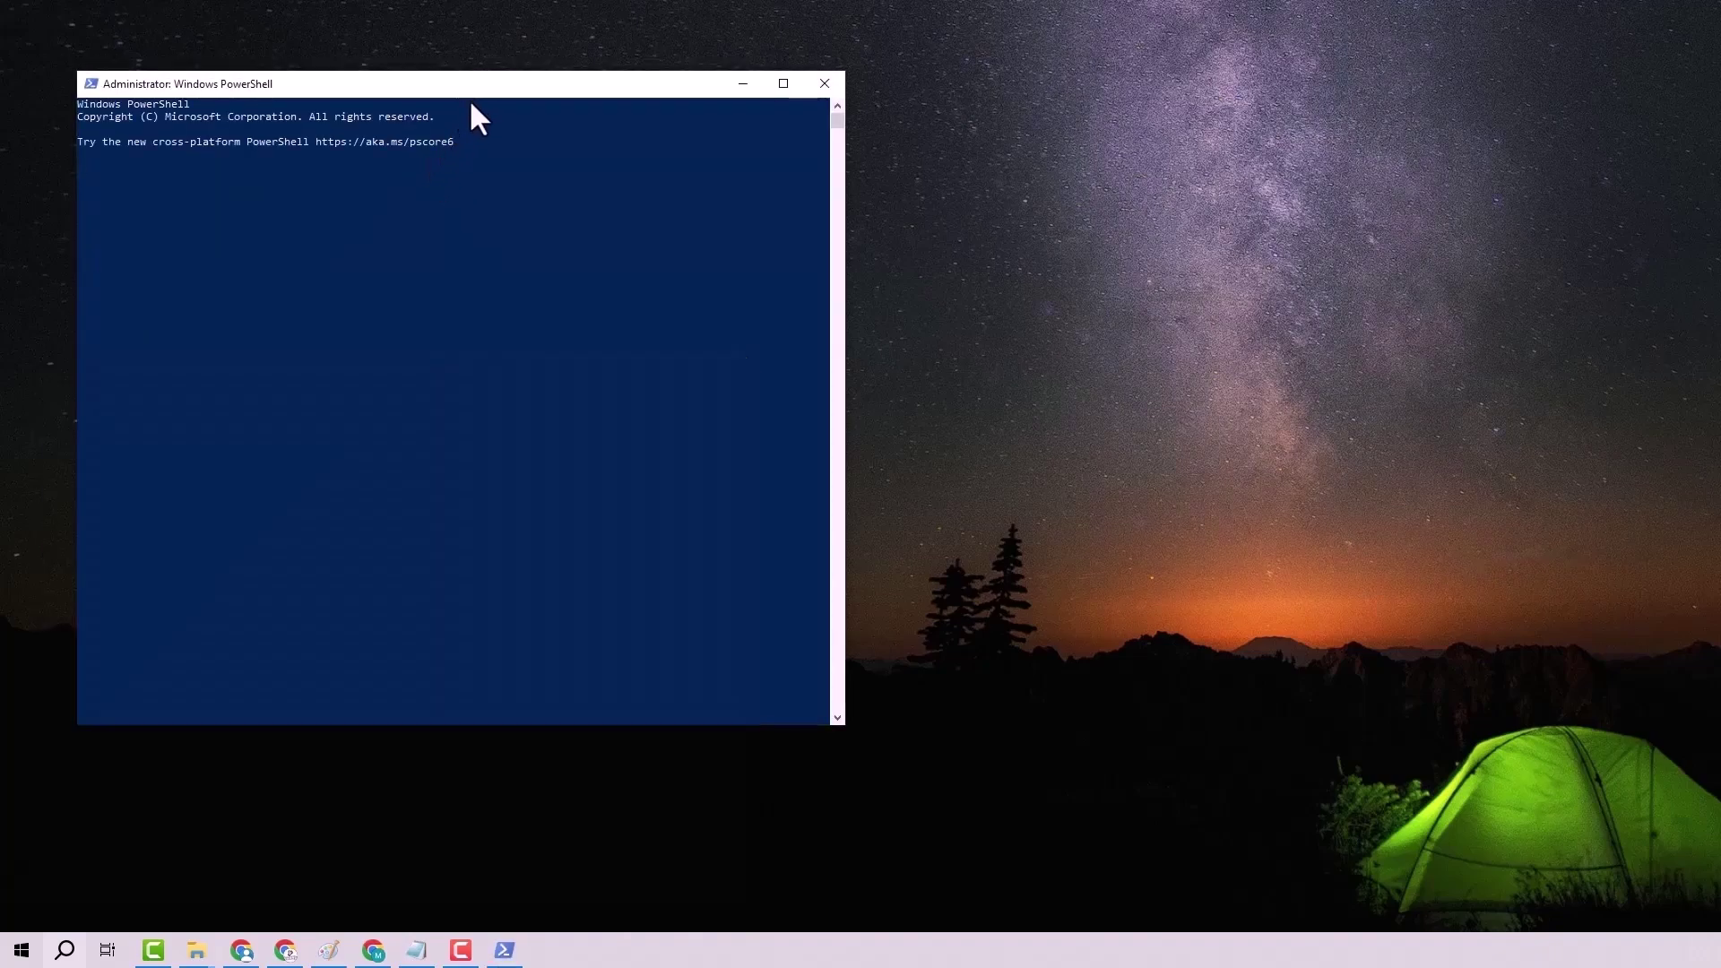
left_click(415, 951)
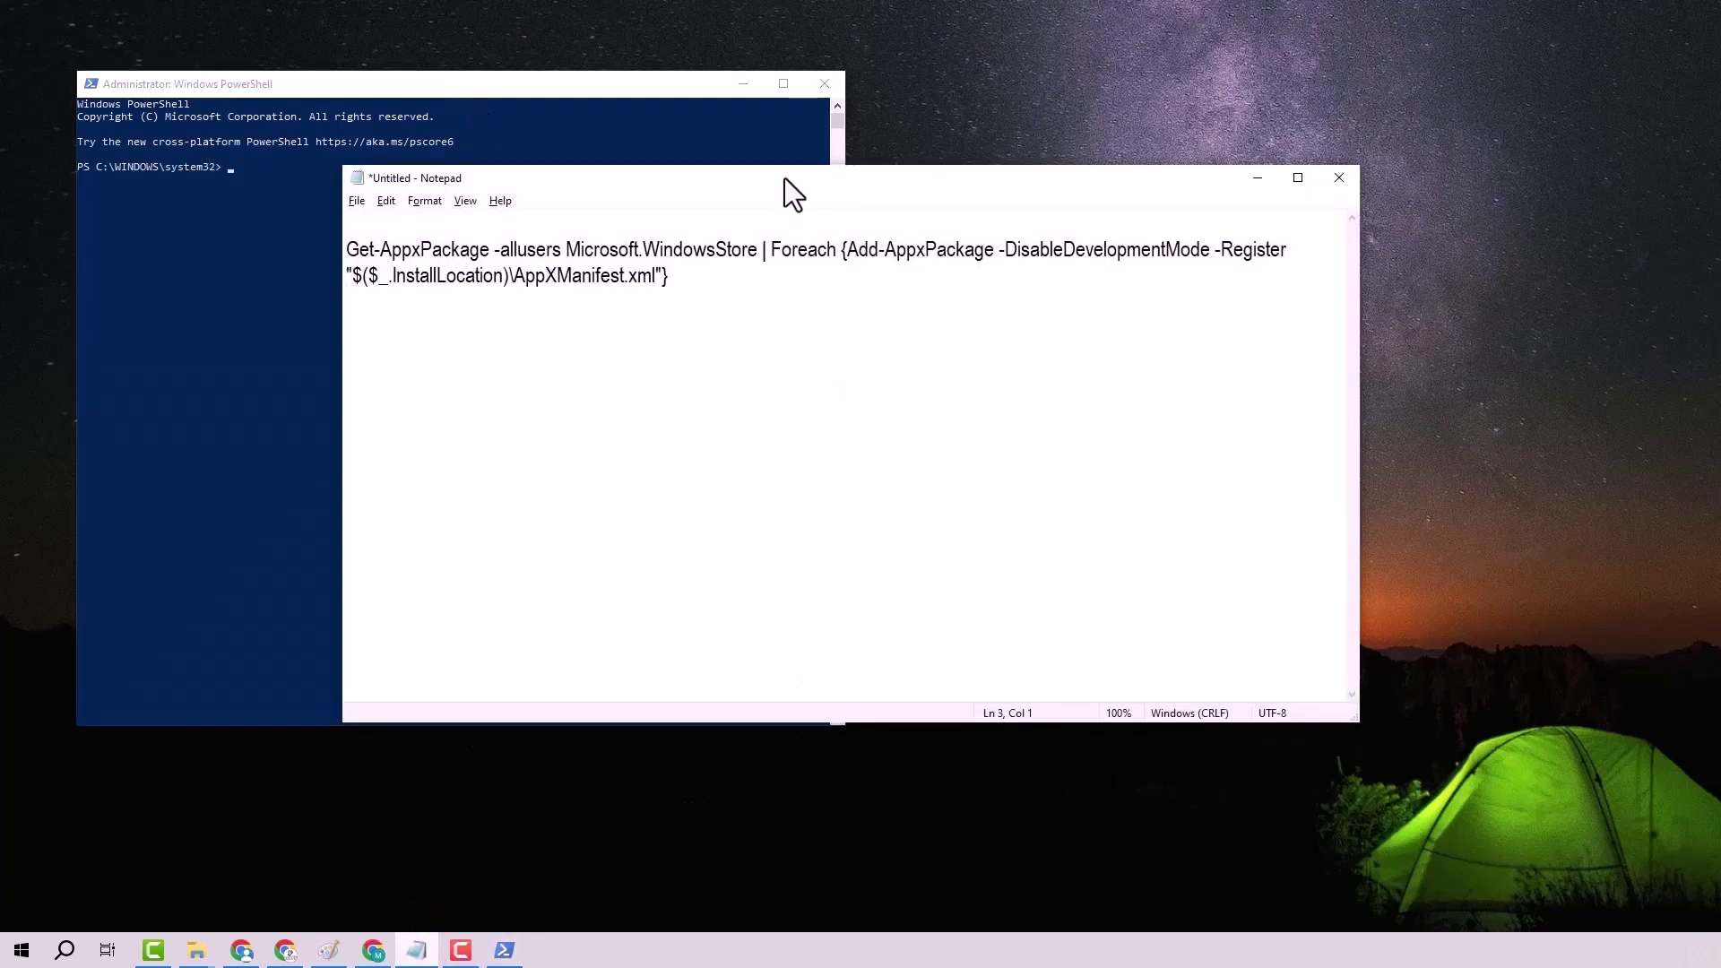
left_click_drag(792, 190, 1141, 253)
left_click_drag(1030, 353, 680, 316)
right_click(719, 320)
left_click(798, 383)
left_click(340, 267)
right_click(340, 192)
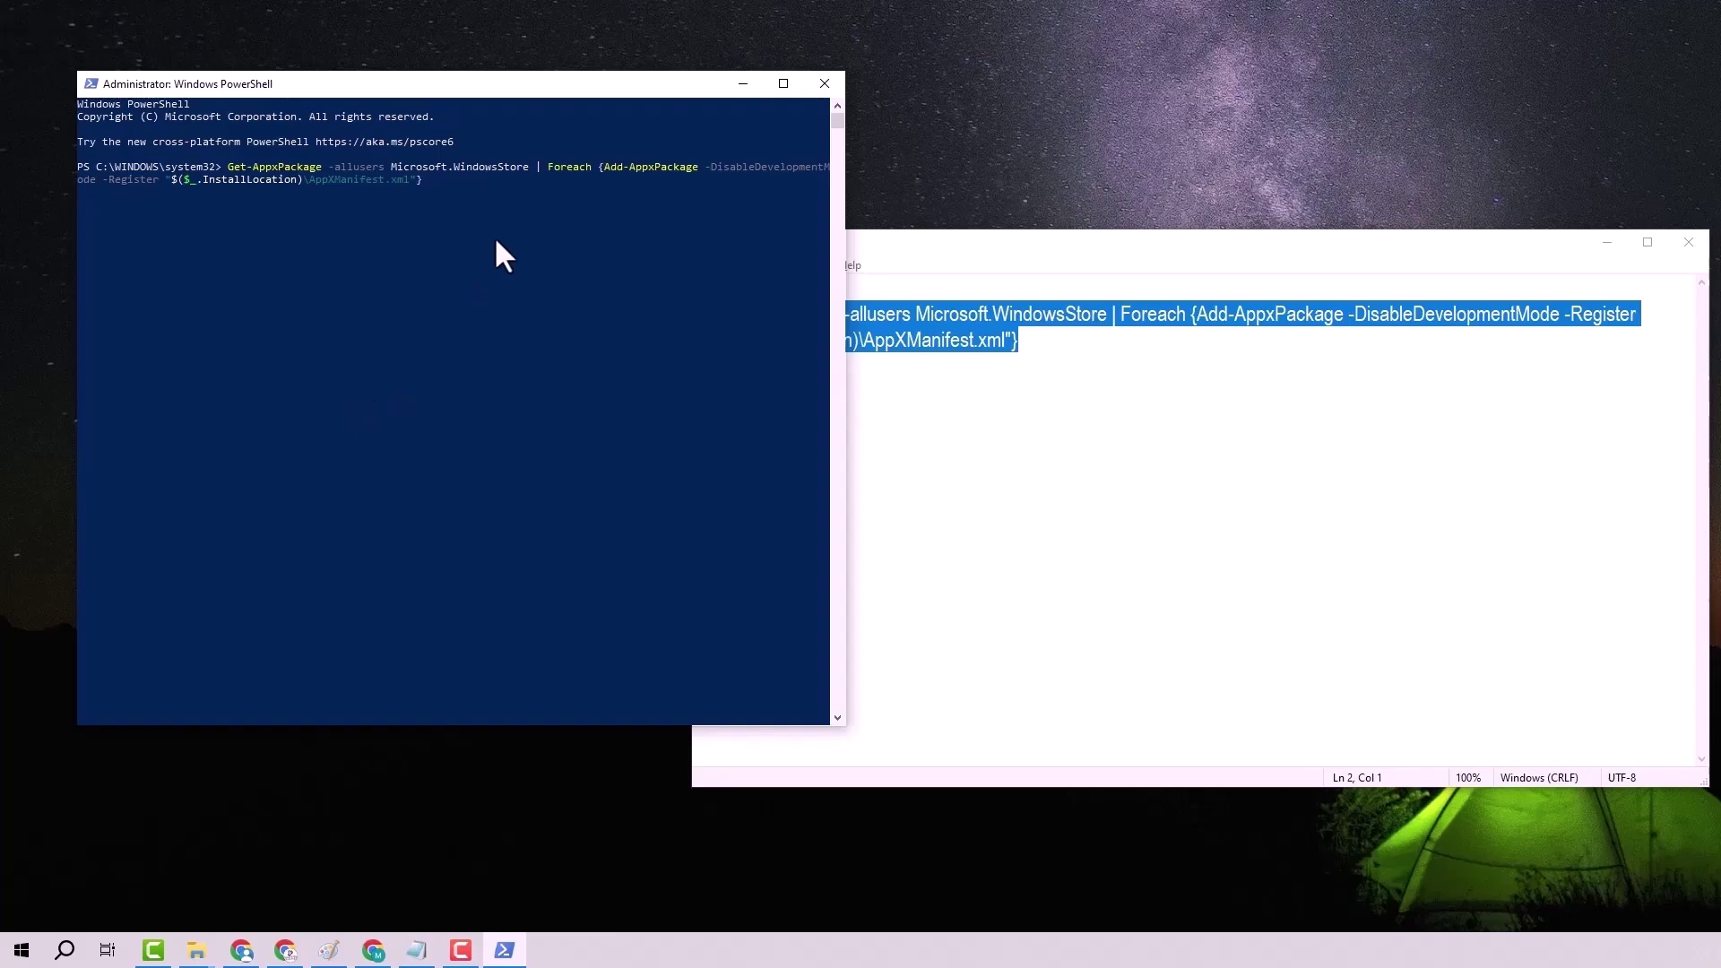
key("Return")
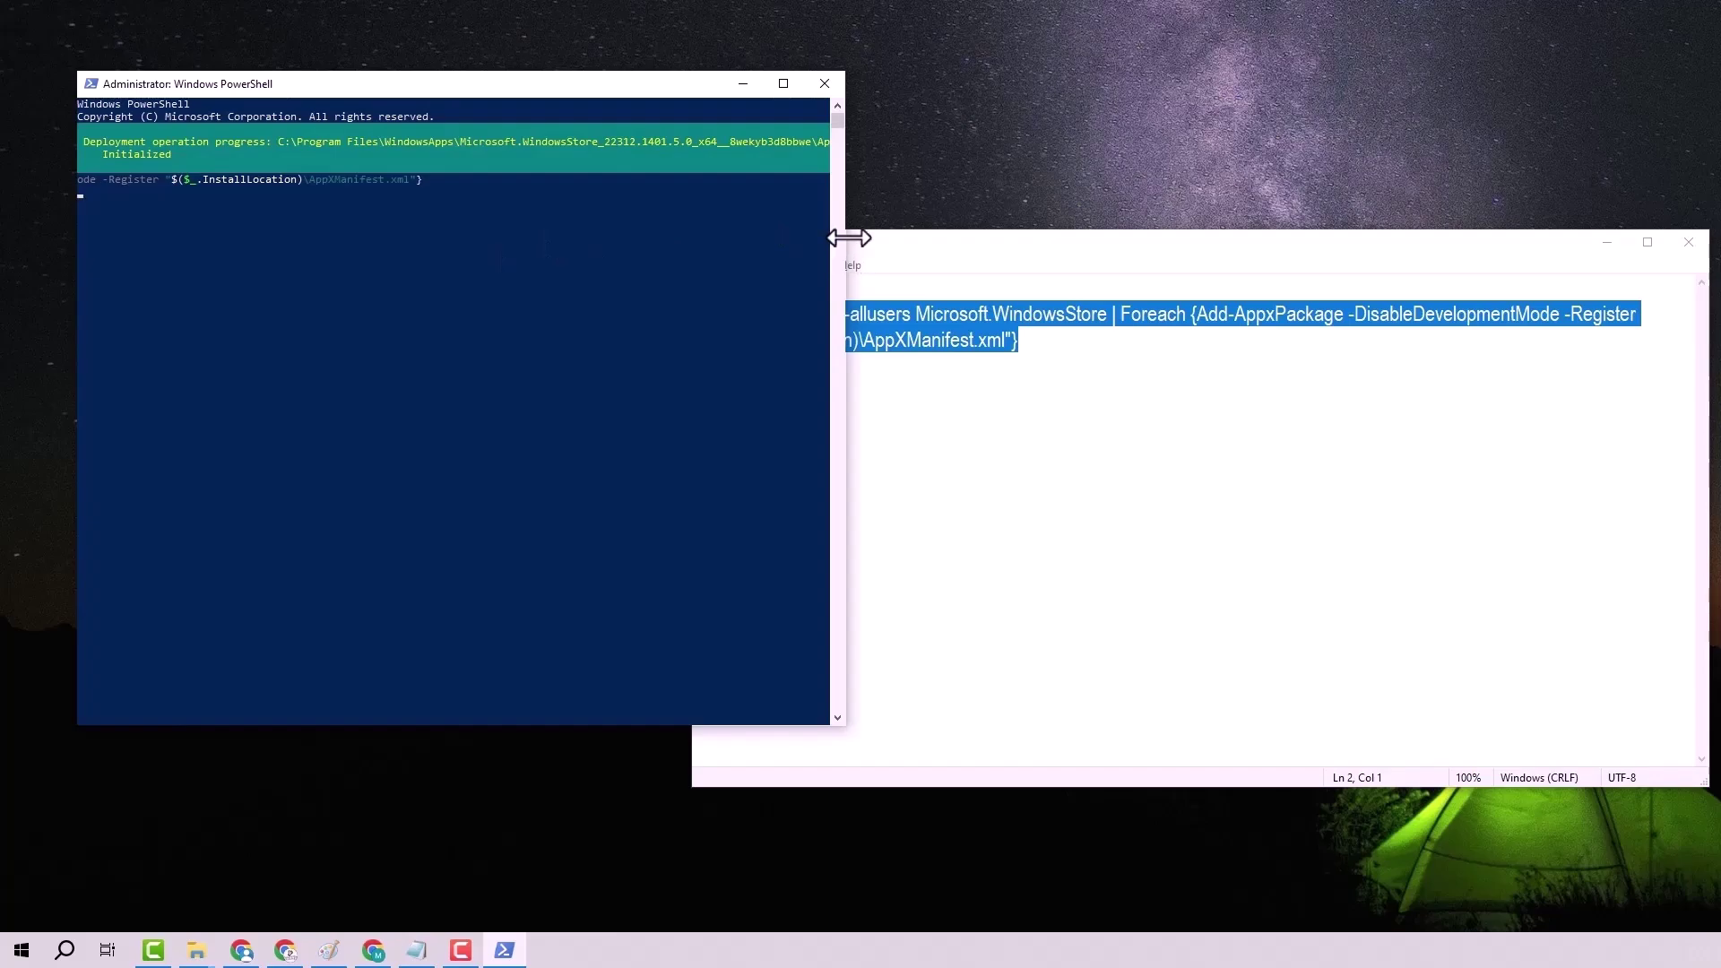
mouse_move(848, 239)
left_mouse_down()
mouse_move(1237, 237)
mouse_move(858, 238)
left_mouse_up()
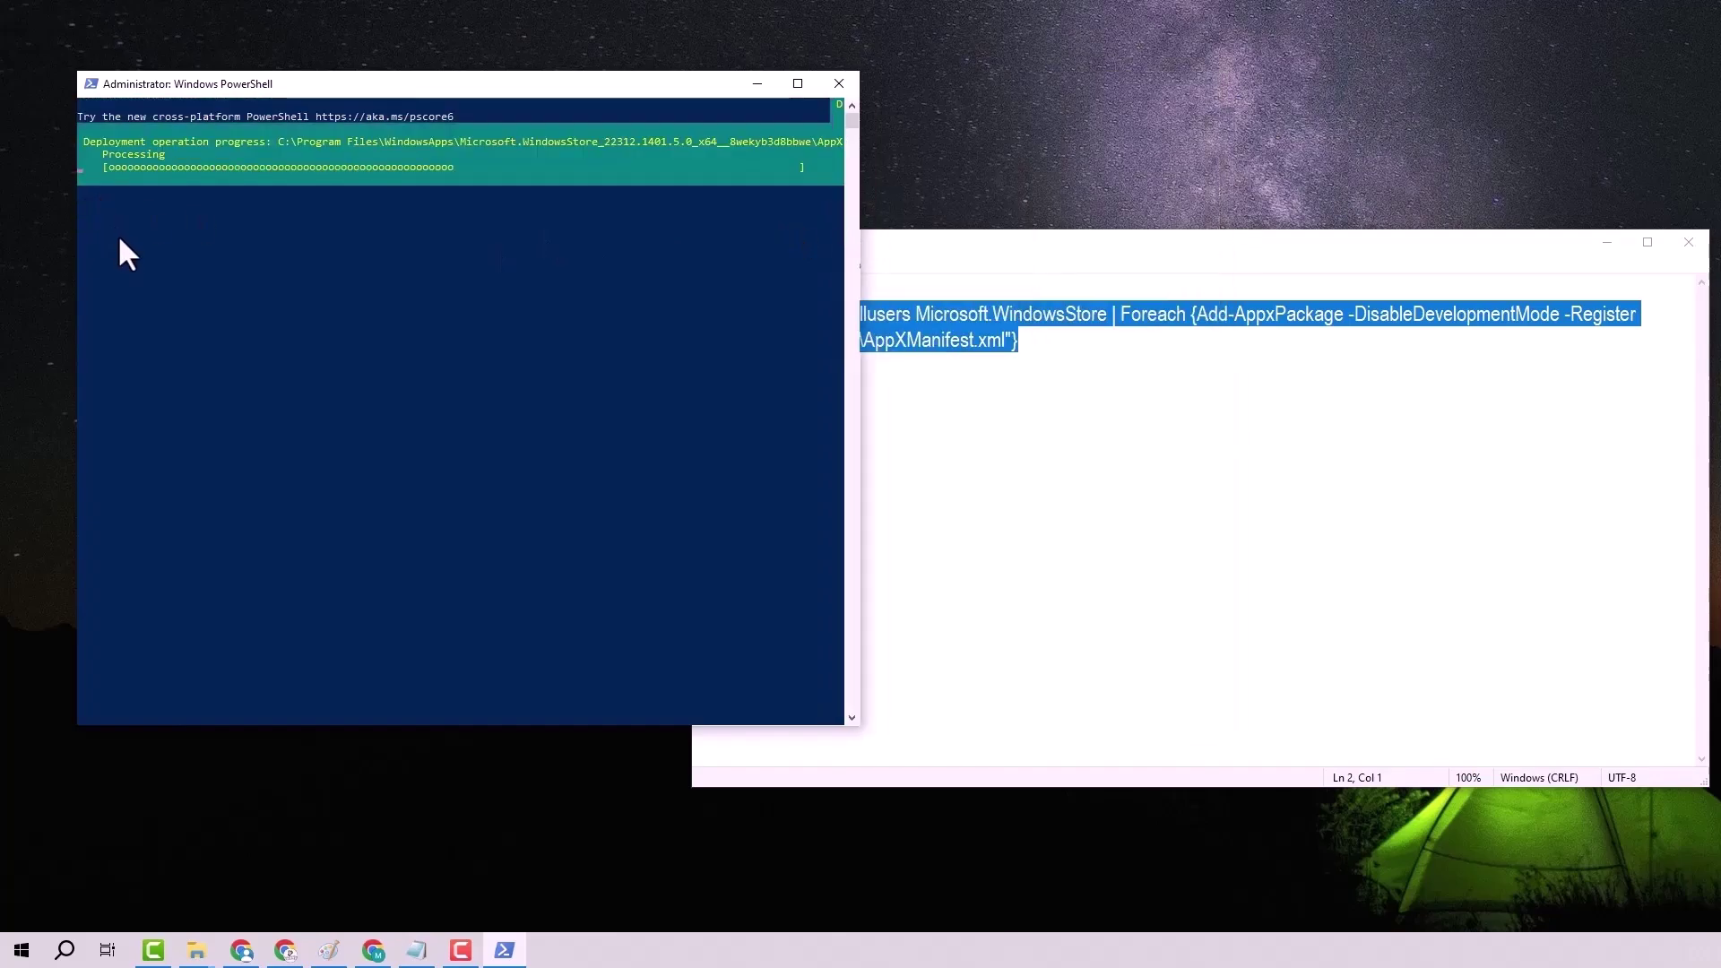